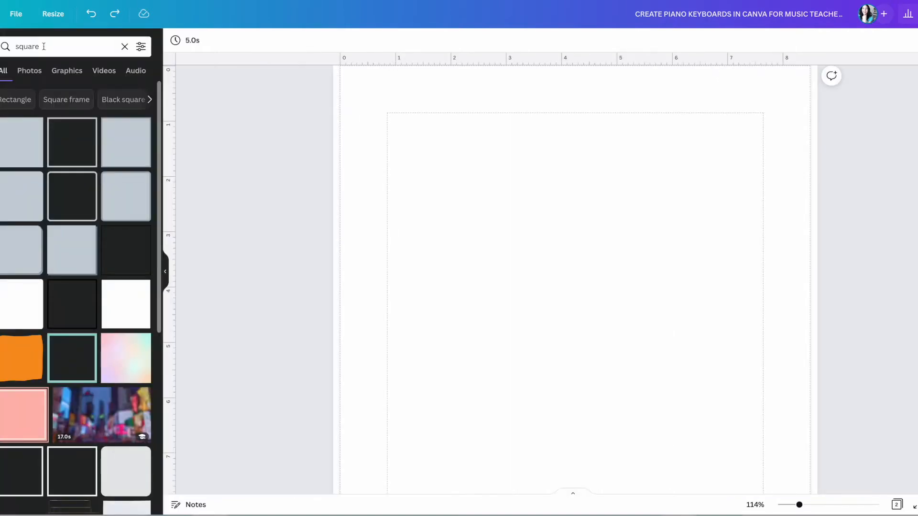
# Add a square frame shape and reshape it into one tall, narrow purple-outlined key.
pyautogui.click(43, 46)
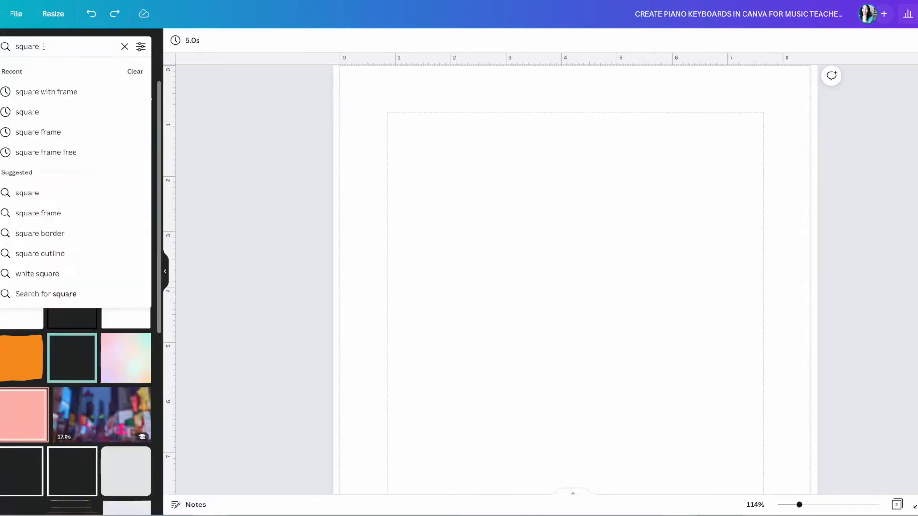
pyautogui.press('Return')
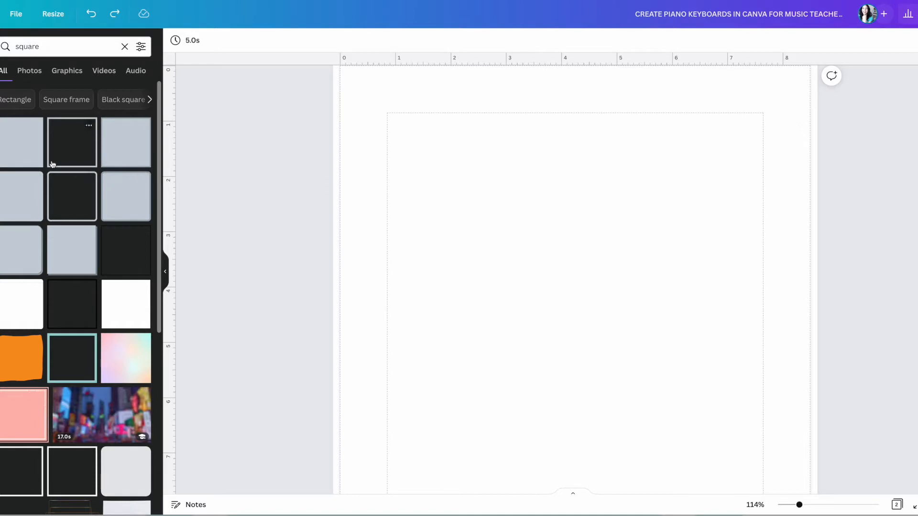
pyautogui.click(76, 194)
pyautogui.moveTo(601, 376); pyautogui.dragTo(532, 332)
pyautogui.moveTo(627, 325); pyautogui.dragTo(458, 324)
pyautogui.moveTo(458, 446); pyautogui.dragTo(443, 396)
pyautogui.moveTo(428, 342); pyautogui.dragTo(429, 363)
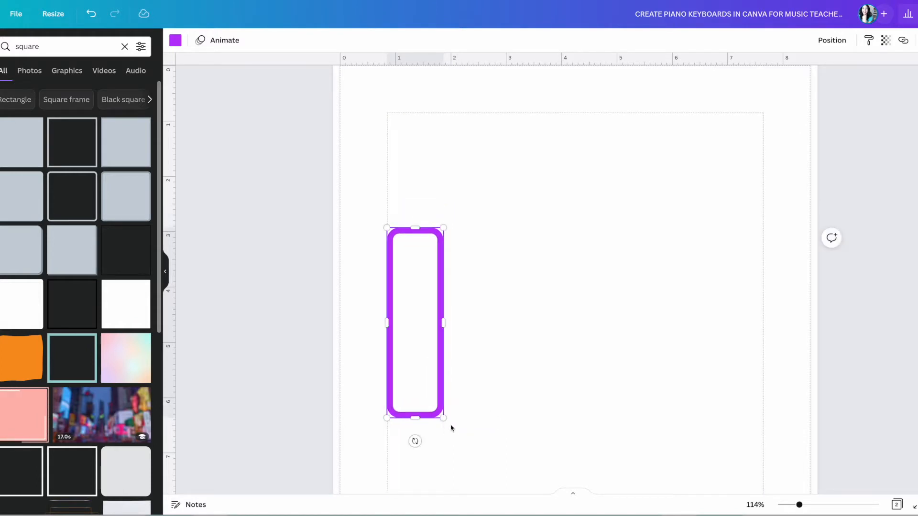
pyautogui.moveTo(442, 417); pyautogui.dragTo(440, 409)
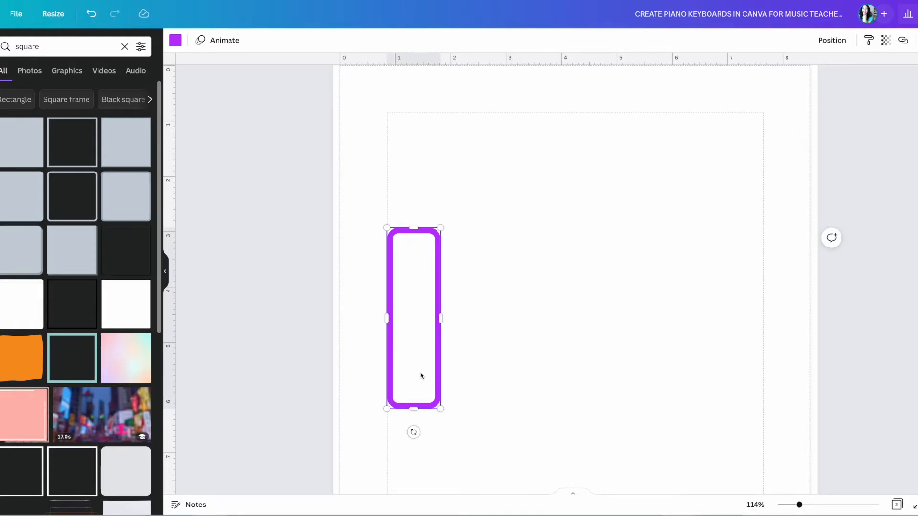
# Duplicate the key into a row of eight keys standing side by side.
pyautogui.hotkey('ctrl', 'd')
pyautogui.moveTo(434, 375); pyautogui.dragTo(476, 365)
pyautogui.hotkey('ctrl', 'd')
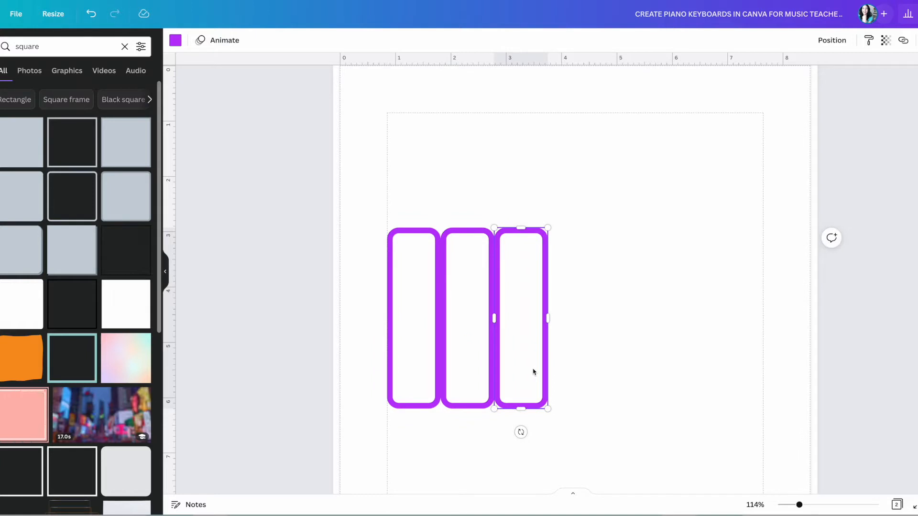
pyautogui.hotkey('ctrl', 'd')
pyautogui.hotkey('ctrl', 'd')
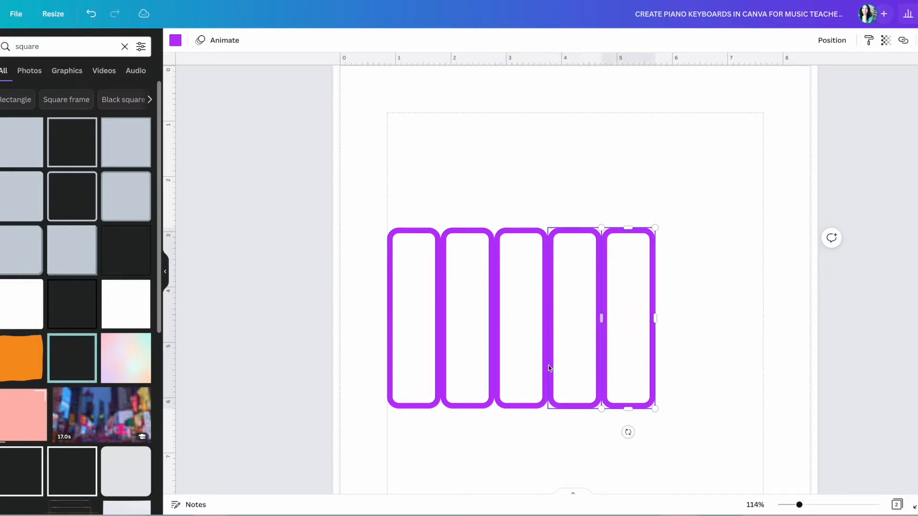
pyautogui.hotkey('ctrl', 'd')
pyautogui.hotkey('ctrl', 'd')
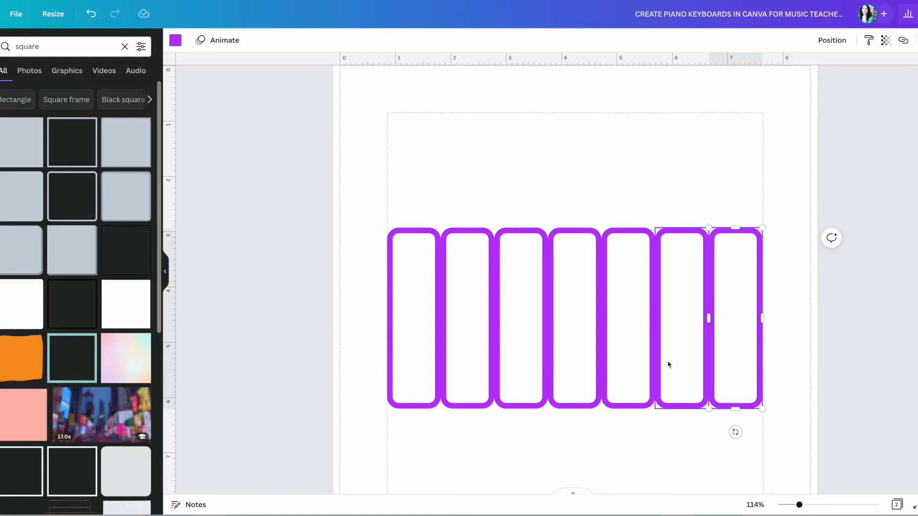
pyautogui.hotkey('ctrl', 'd')
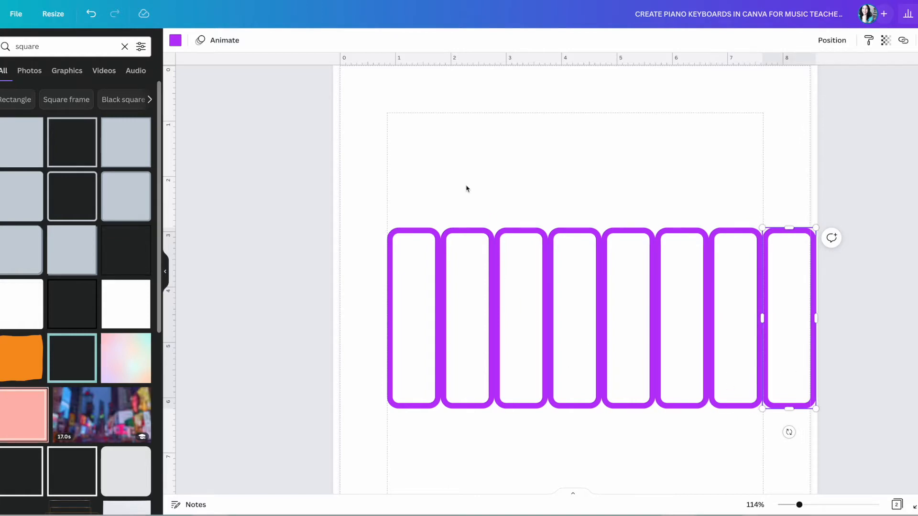
pyautogui.click(436, 185)
# Recolour all eight key outlines from purple to black, changing every purple use.
pyautogui.moveTo(383, 205); pyautogui.dragTo(757, 385)
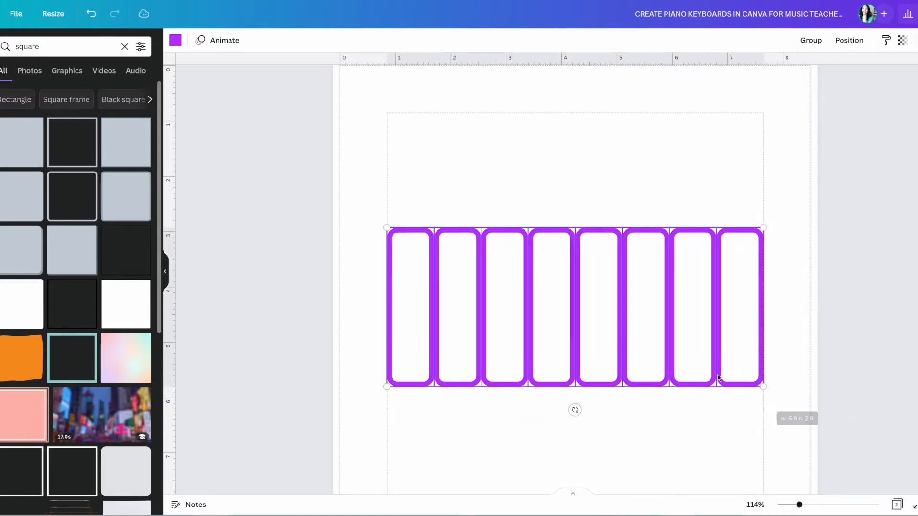
pyautogui.click(697, 443)
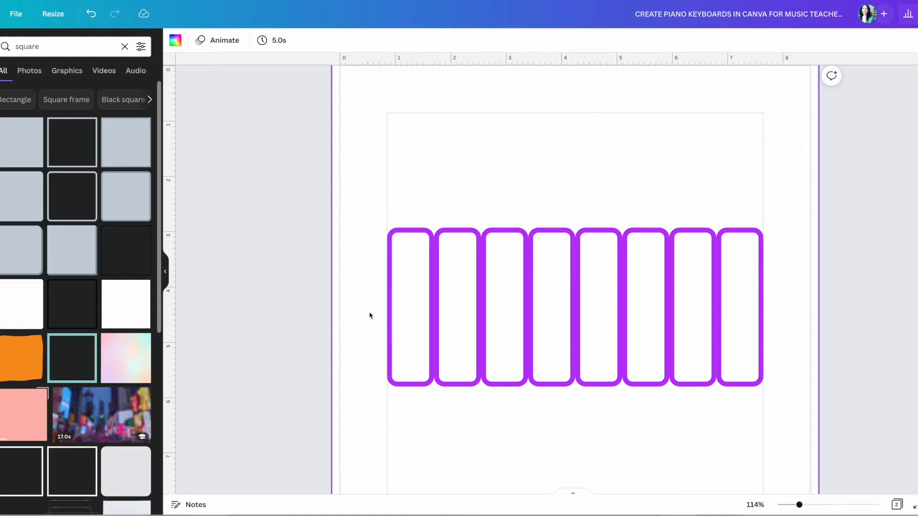
pyautogui.moveTo(370, 314); pyautogui.dragTo(777, 338)
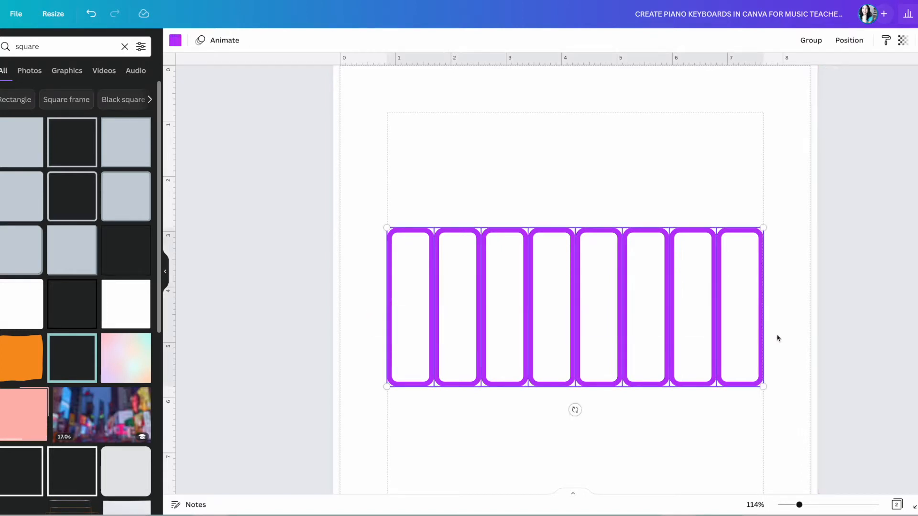
pyautogui.click(175, 41)
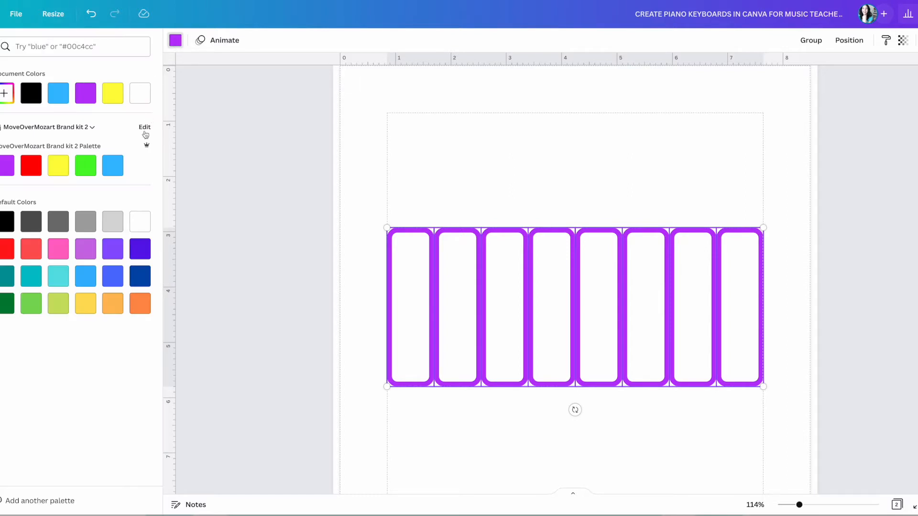
pyautogui.click(34, 99)
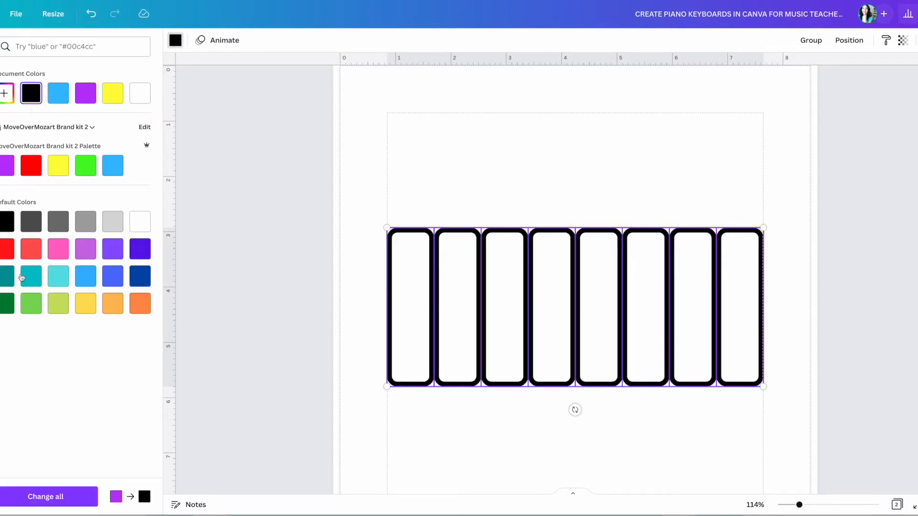
pyautogui.click(32, 492)
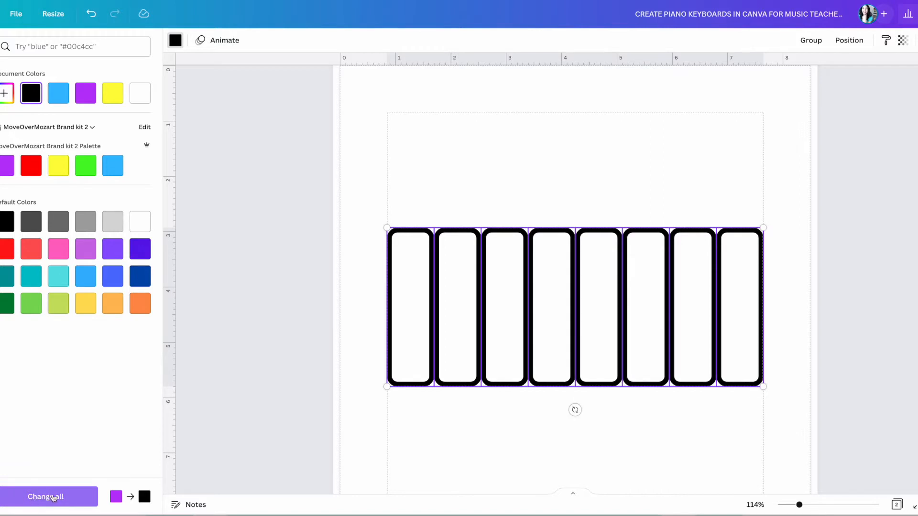
pyautogui.click(538, 448)
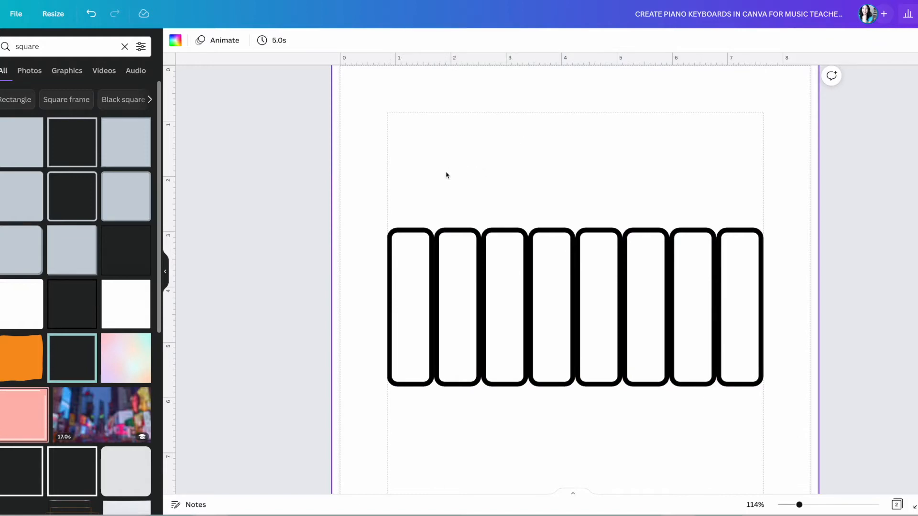
# Add a blue rounded square, shrink it to a narrow short key, and centre it over the first key gap.
pyautogui.click(22, 208)
pyautogui.moveTo(526, 369); pyautogui.dragTo(446, 239)
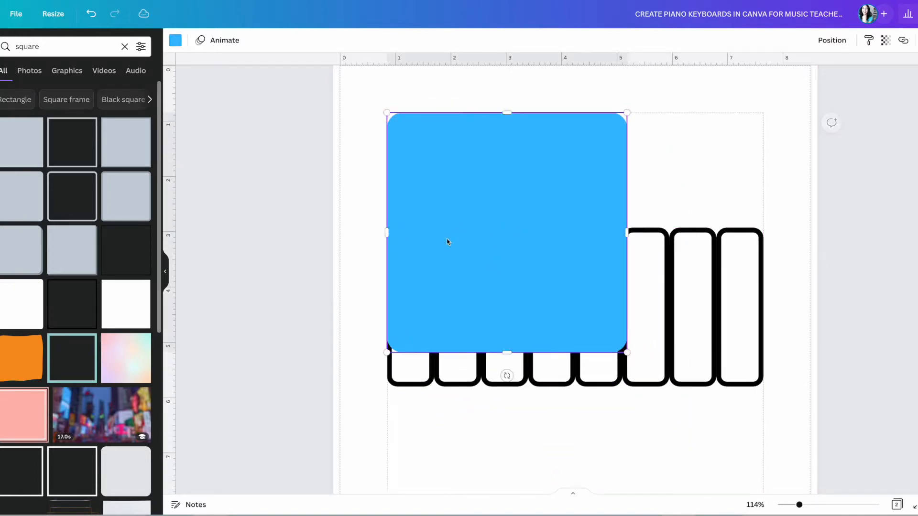
pyautogui.moveTo(388, 234); pyautogui.dragTo(512, 234)
pyautogui.moveTo(624, 232); pyautogui.dragTo(595, 232)
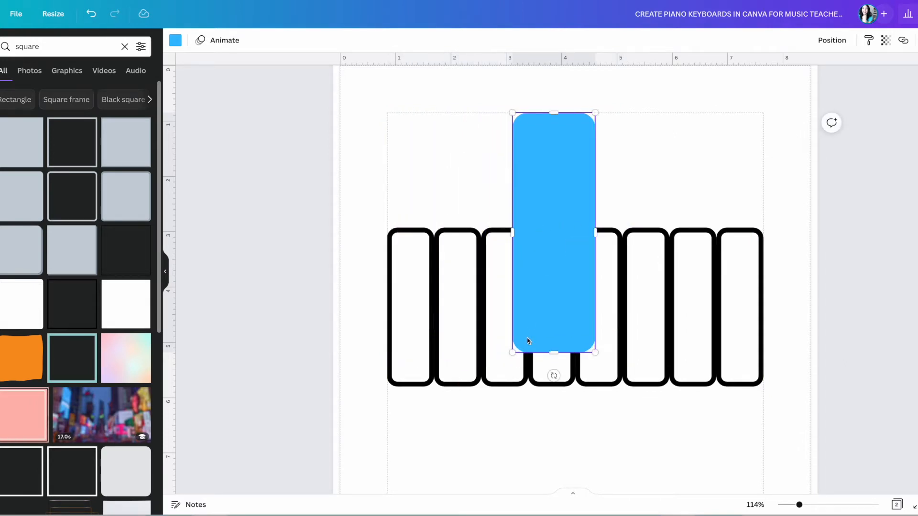
pyautogui.moveTo(552, 351); pyautogui.dragTo(553, 232)
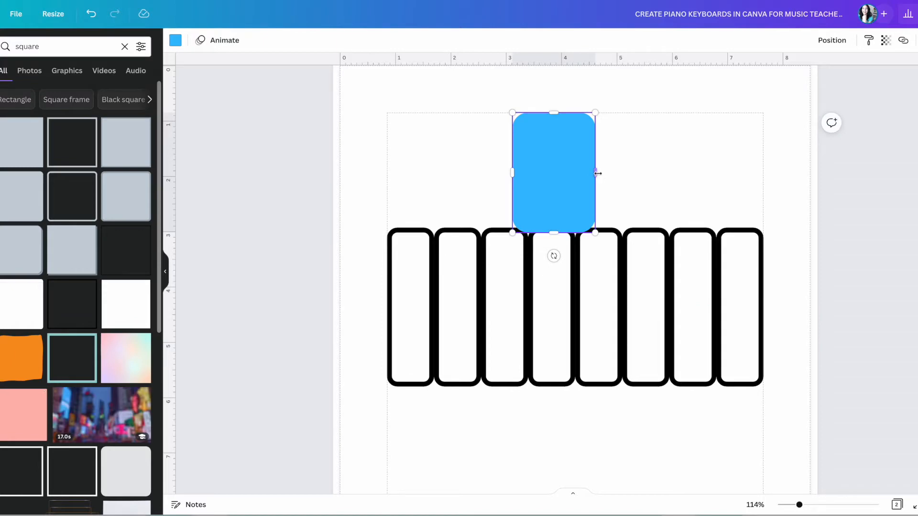
pyautogui.moveTo(553, 233); pyautogui.dragTo(553, 344)
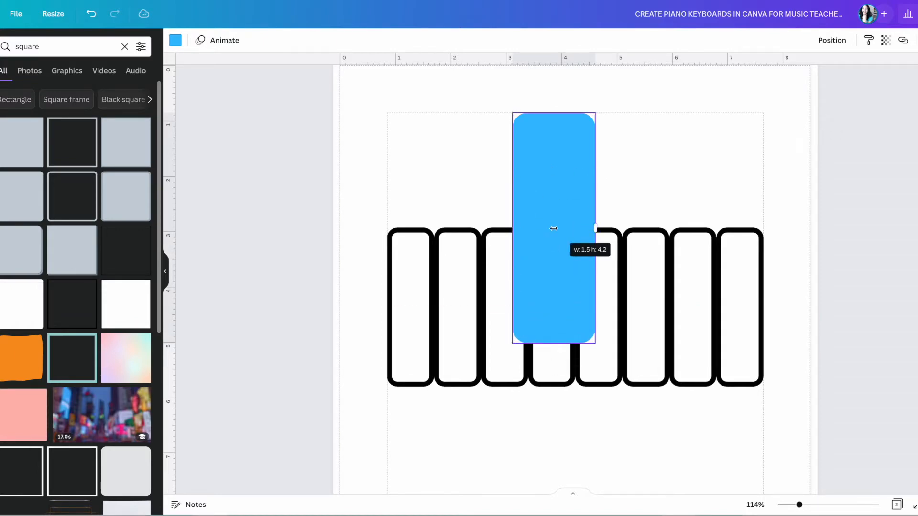
pyautogui.moveTo(596, 344); pyautogui.dragTo(532, 256)
pyautogui.moveTo(545, 153); pyautogui.dragTo(439, 268)
pyautogui.moveTo(459, 362); pyautogui.dragTo(449, 336)
pyautogui.moveTo(437, 302); pyautogui.dragTo(442, 301)
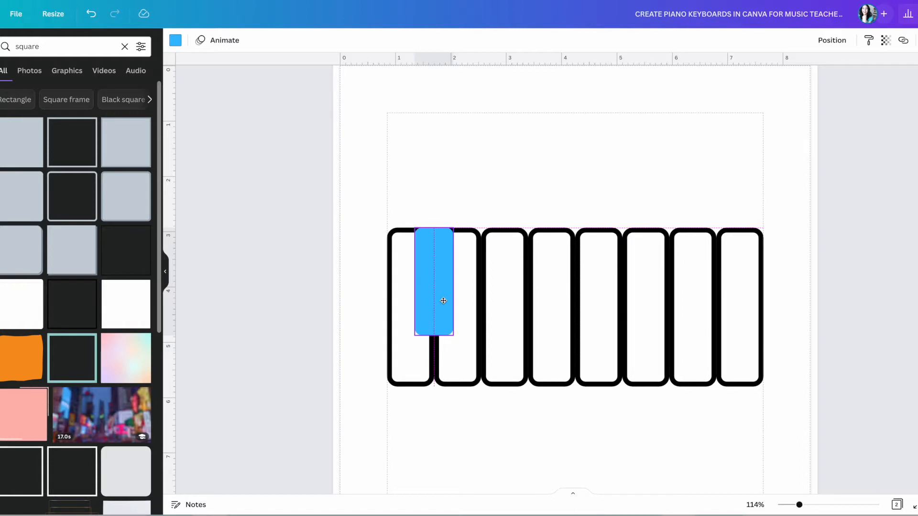
pyautogui.moveTo(453, 336); pyautogui.dragTo(449, 330)
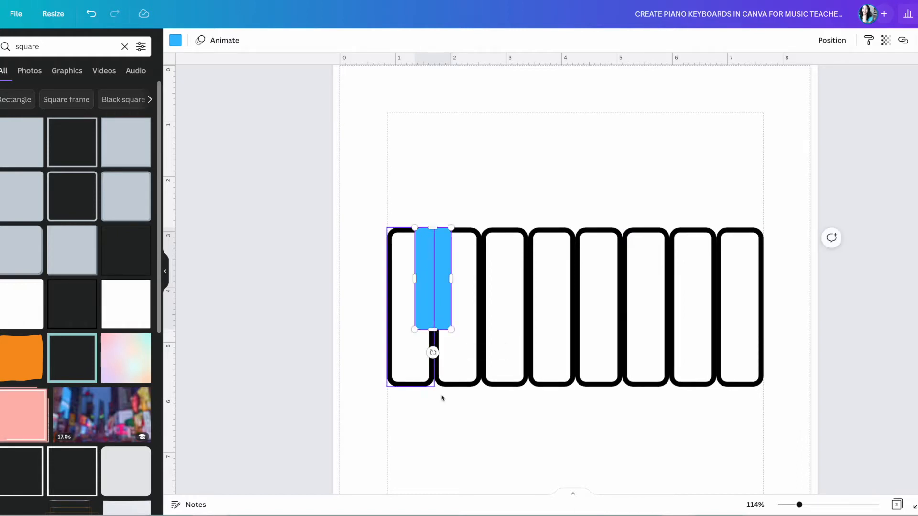
# Recolour the blue key black.
pyautogui.click(466, 421)
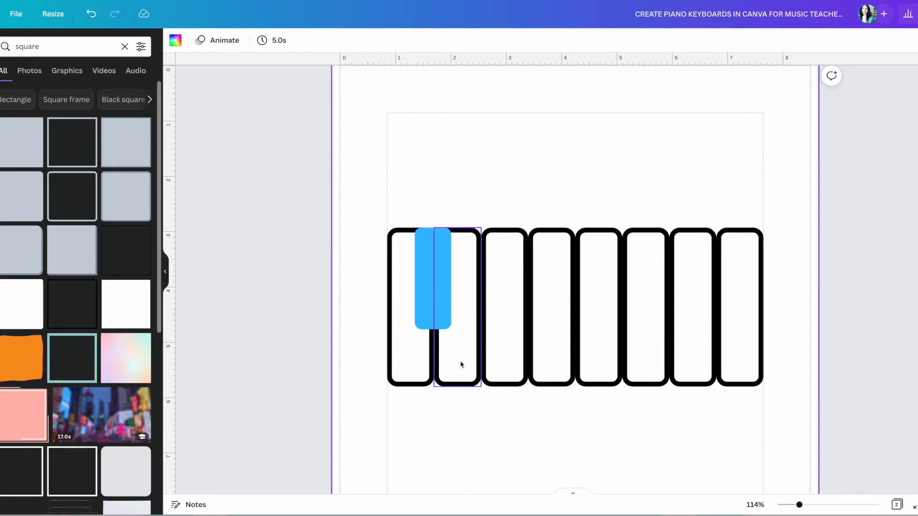
pyautogui.click(423, 335)
pyautogui.click(504, 406)
pyautogui.click(429, 282)
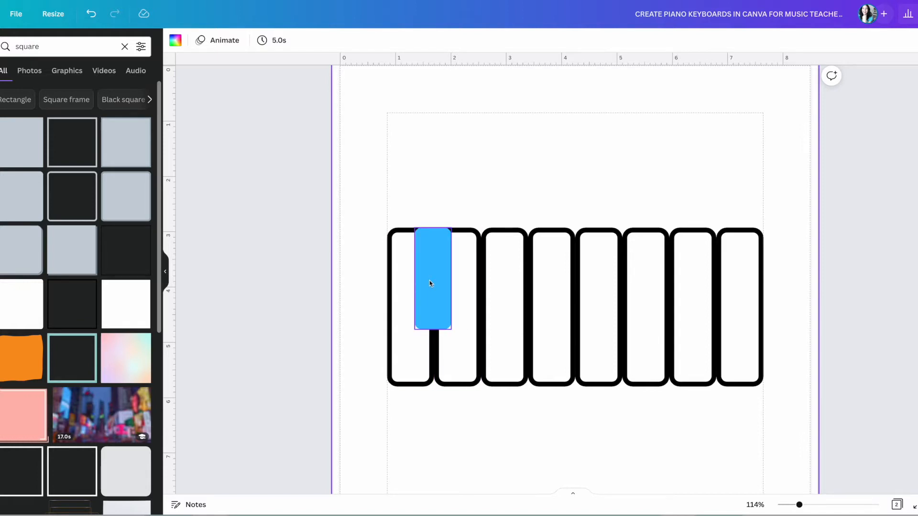
pyautogui.click(431, 279)
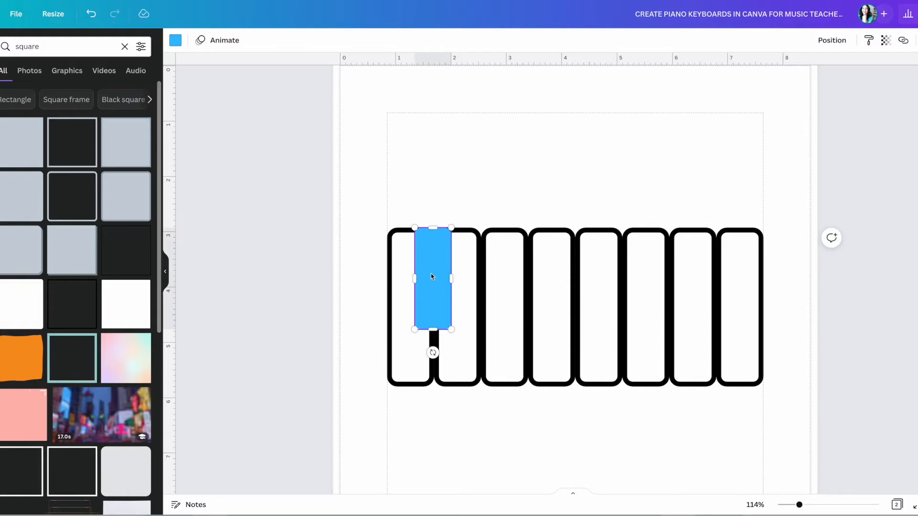
pyautogui.click(175, 42)
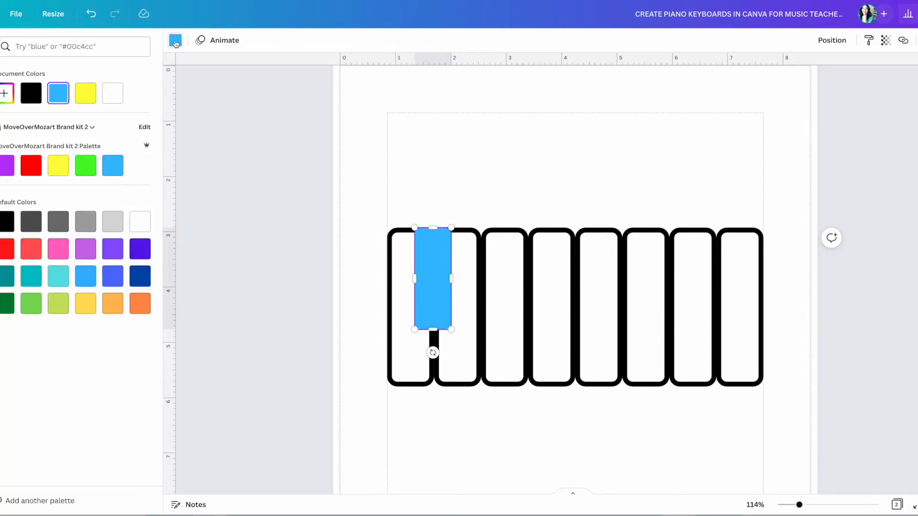
pyautogui.click(32, 97)
pyautogui.click(432, 313)
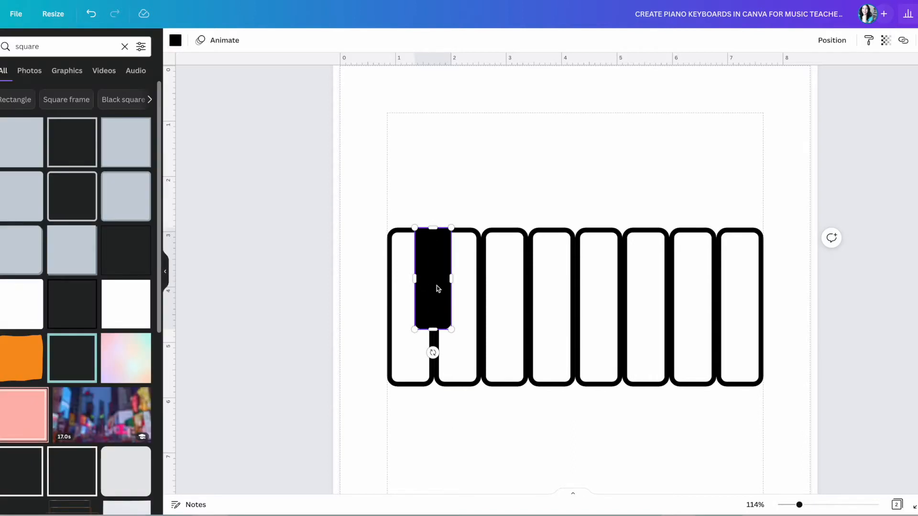
# Duplicate the black key onto the remaining key gaps in a two-and-three pattern.
pyautogui.hotkey('ctrl', 'd')
pyautogui.moveTo(446, 296); pyautogui.dragTo(572, 302)
pyautogui.hotkey('ctrl', 'd')
pyautogui.hotkey('ctrl', 'd')
pyautogui.moveTo(652, 303); pyautogui.dragTo(622, 302)
pyautogui.hotkey('ctrl', 'd')
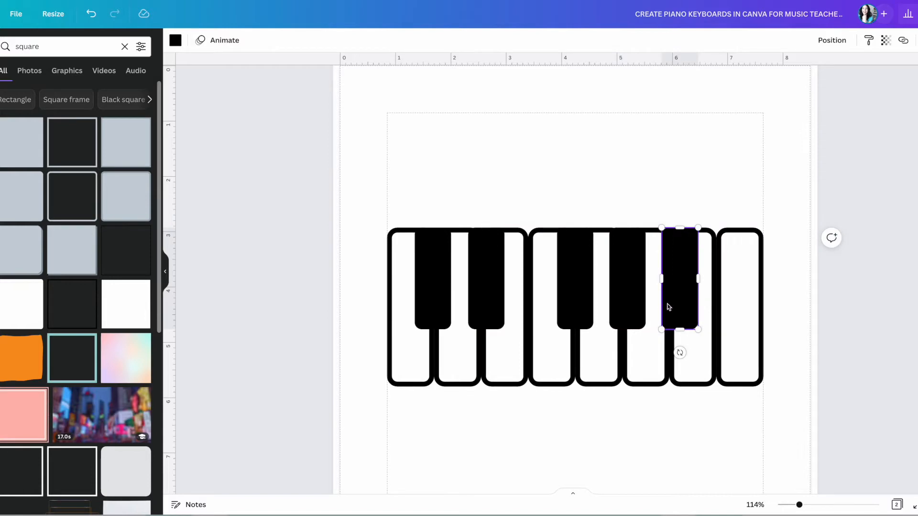
pyautogui.click(744, 424)
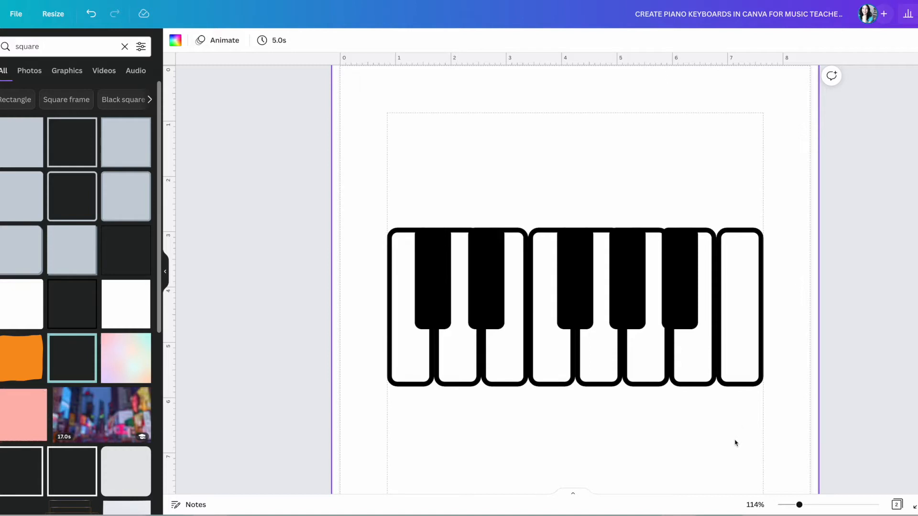
# Group all keys into one keyboard, move it to the page top, and close the search panel.
pyautogui.moveTo(366, 189); pyautogui.dragTo(776, 413)
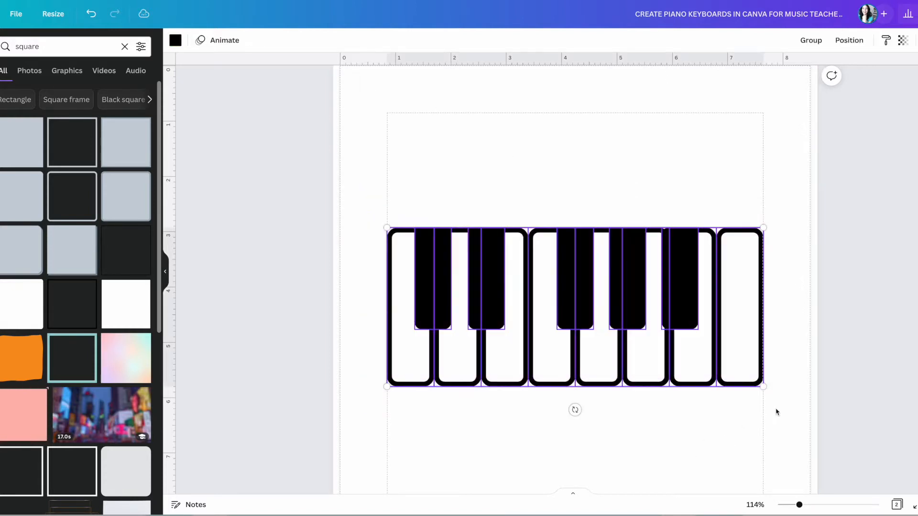
pyautogui.click(811, 40)
pyautogui.moveTo(588, 347); pyautogui.dragTo(588, 231)
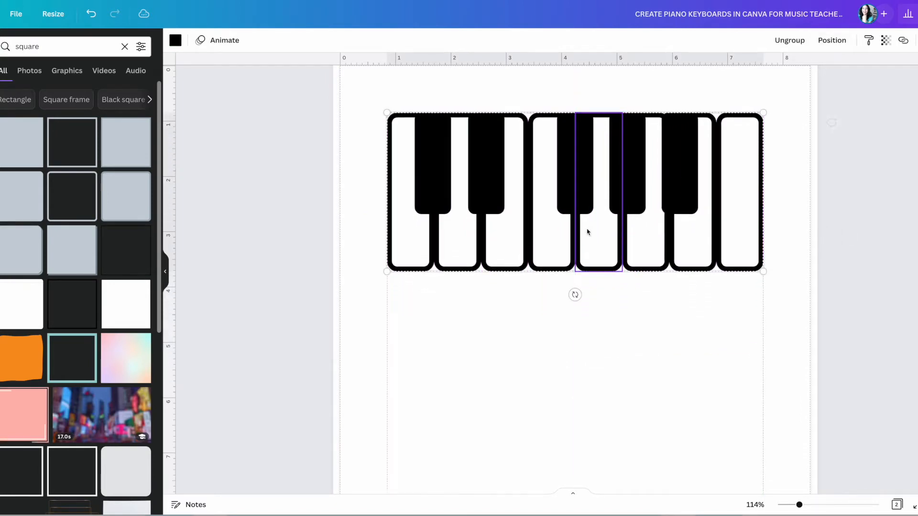
pyautogui.click(163, 274)
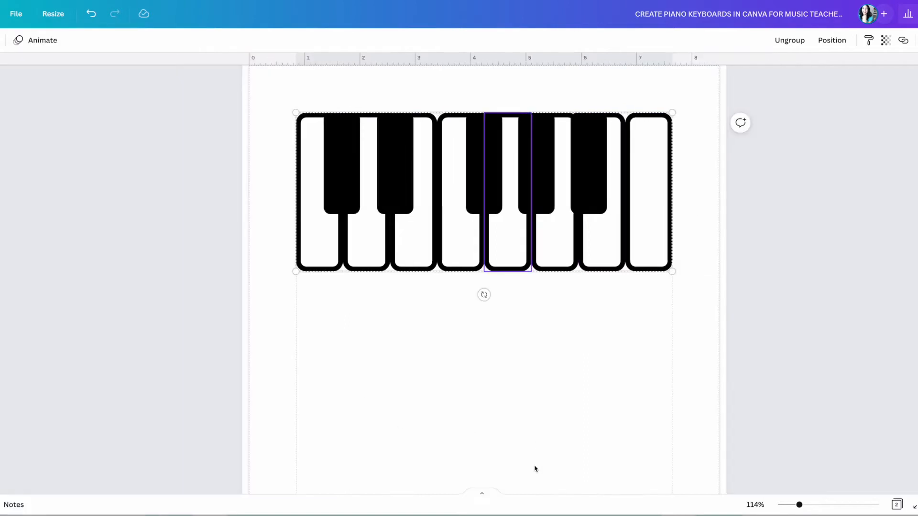
pyautogui.click(531, 421)
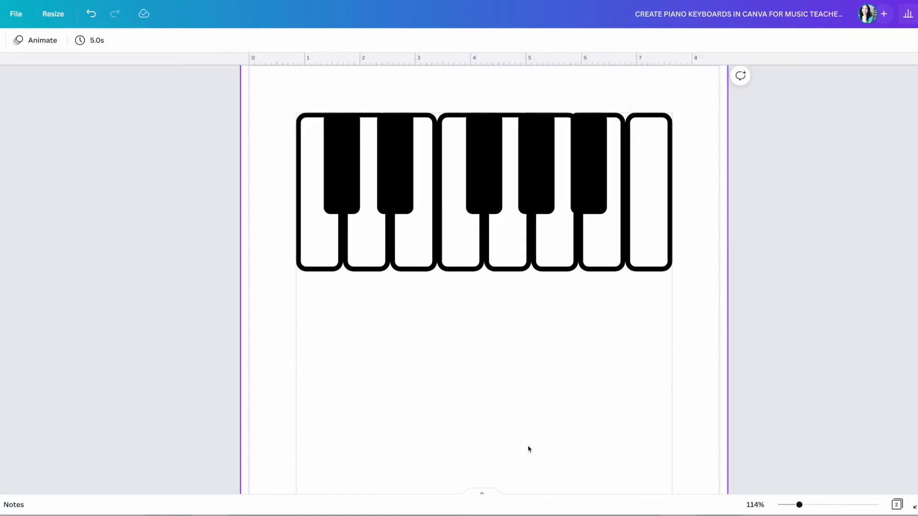
pyautogui.scroll(6, 564, 424)
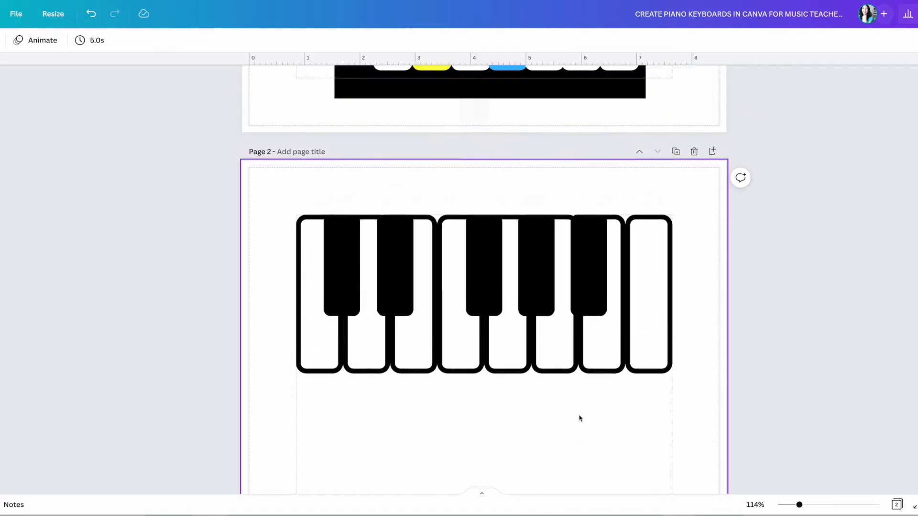
pyautogui.scroll(6, 592, 402)
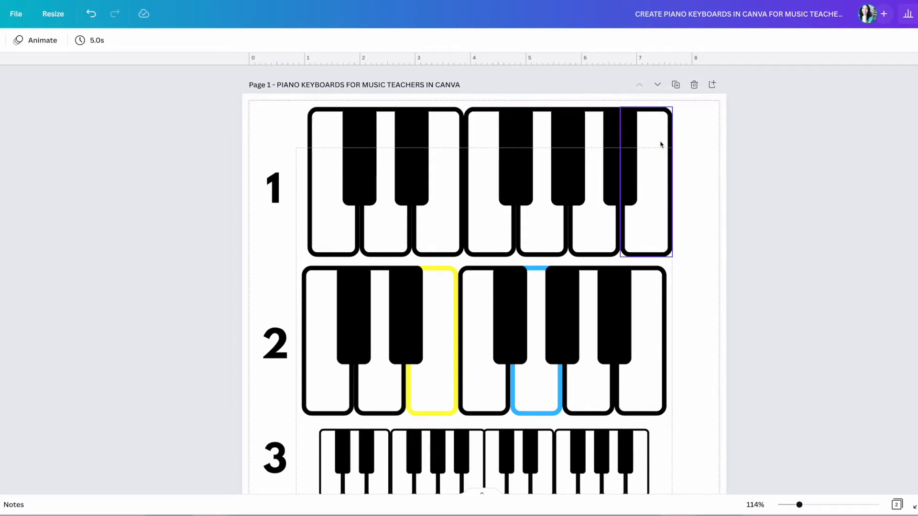
pyautogui.scroll(-7, 628, 300)
pyautogui.scroll(-5, 628, 300)
pyautogui.scroll(2, 628, 300)
pyautogui.scroll(6, 628, 300)
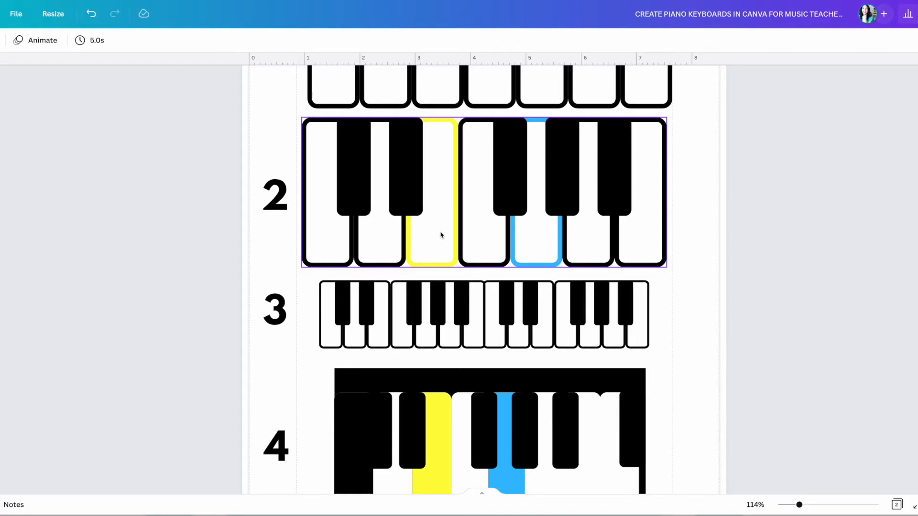
pyautogui.scroll(-7, 440, 235)
pyautogui.scroll(-1, 441, 234)
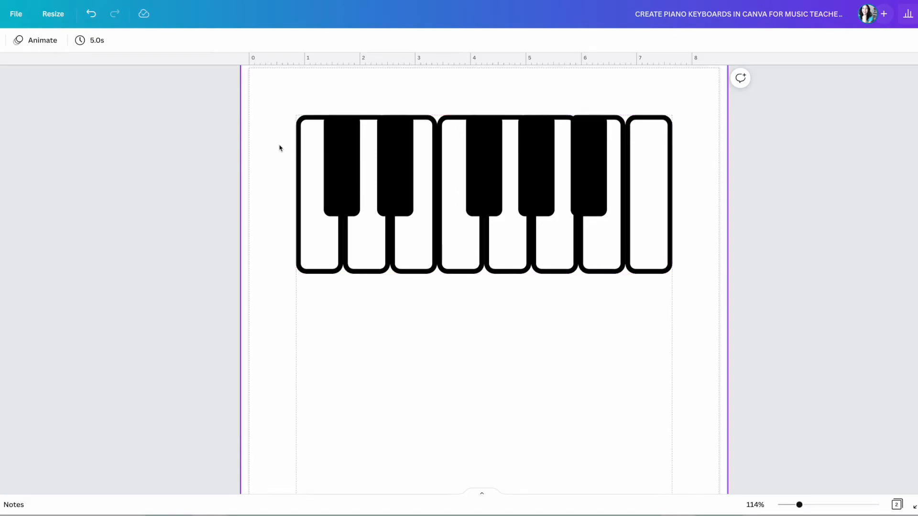
# Duplicate the keyboard and place the copy directly below the original.
pyautogui.moveTo(286, 181); pyautogui.dragTo(687, 211)
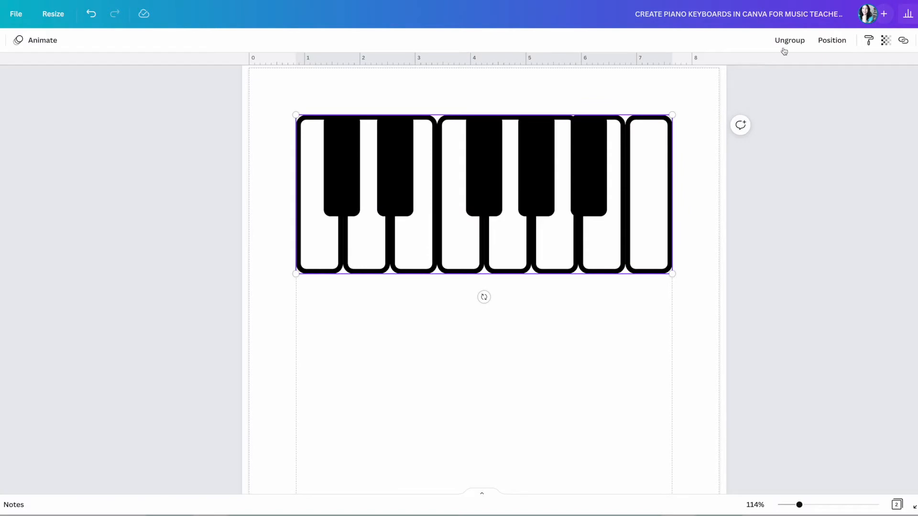
pyautogui.hotkey('ctrl', 'd')
pyautogui.moveTo(484, 221); pyautogui.dragTo(472, 391)
pyautogui.click(695, 314)
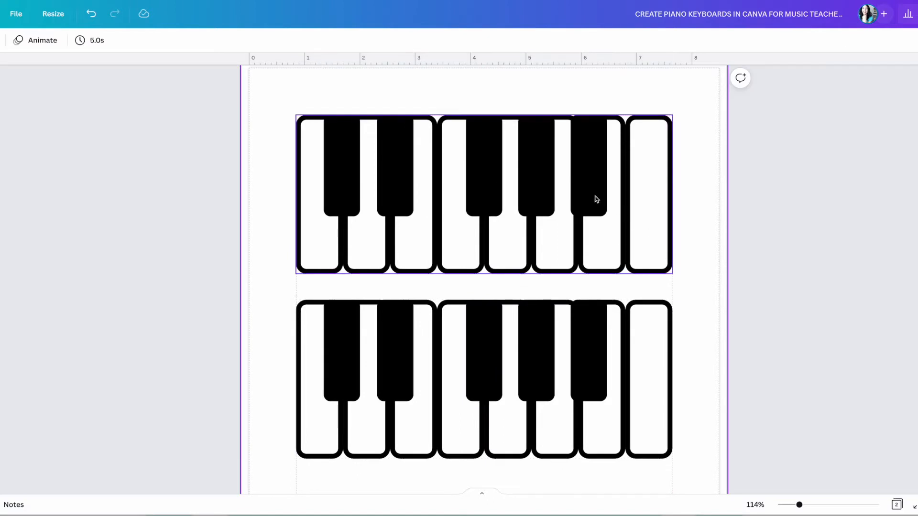
# Ungroup the top keyboard into separate keys and delete the stray black key.
pyautogui.click(646, 155)
pyautogui.click(593, 171)
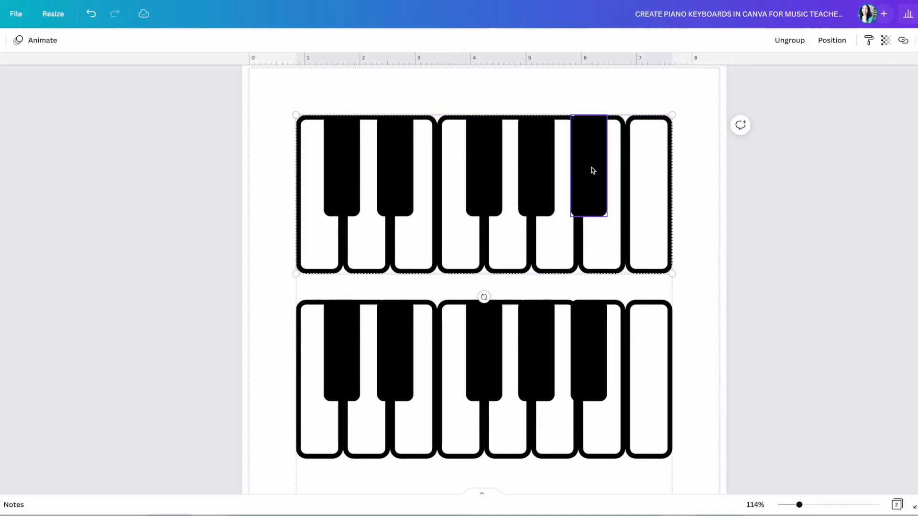
pyautogui.click(785, 42)
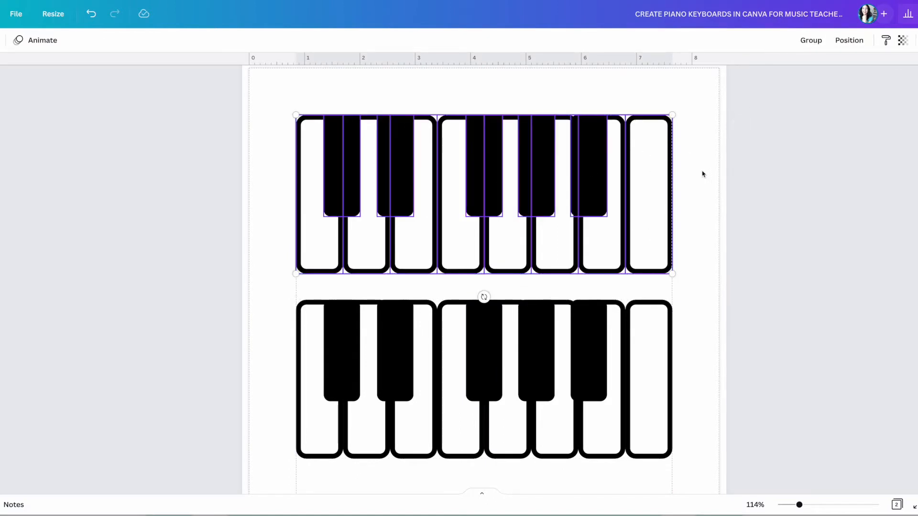
pyautogui.click(590, 180)
pyautogui.moveTo(591, 180); pyautogui.dragTo(657, 174)
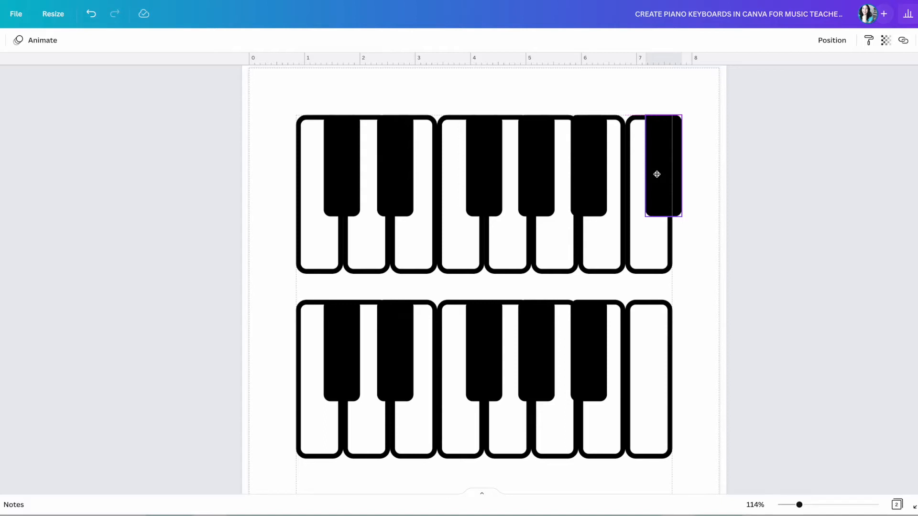
pyautogui.moveTo(657, 174); pyautogui.dragTo(658, 175)
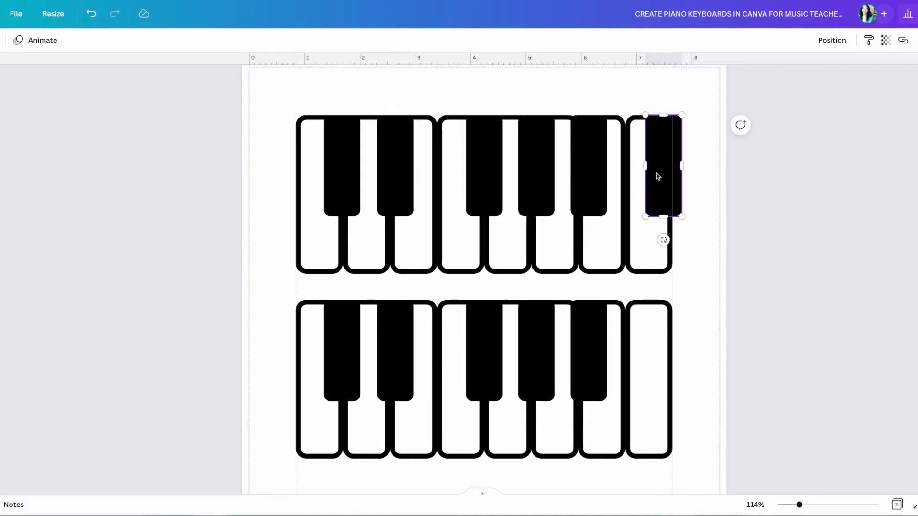
pyautogui.press('Delete')
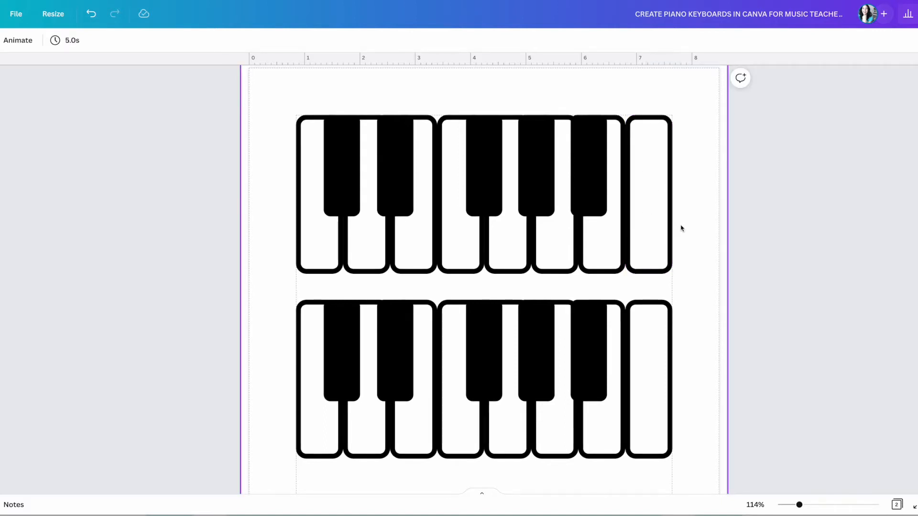
# Select the lower keyboard's keys, leaving them as separate pieces.
pyautogui.scroll(-3, 680, 228)
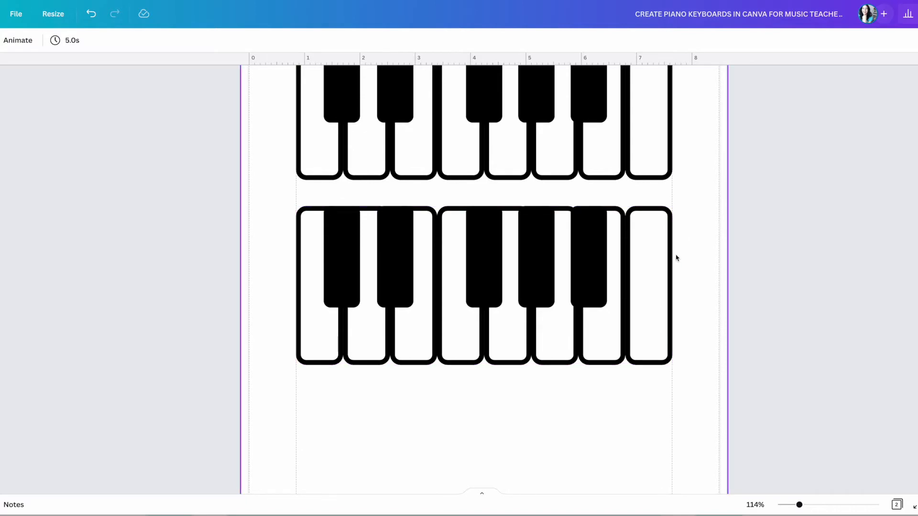
pyautogui.click(318, 327)
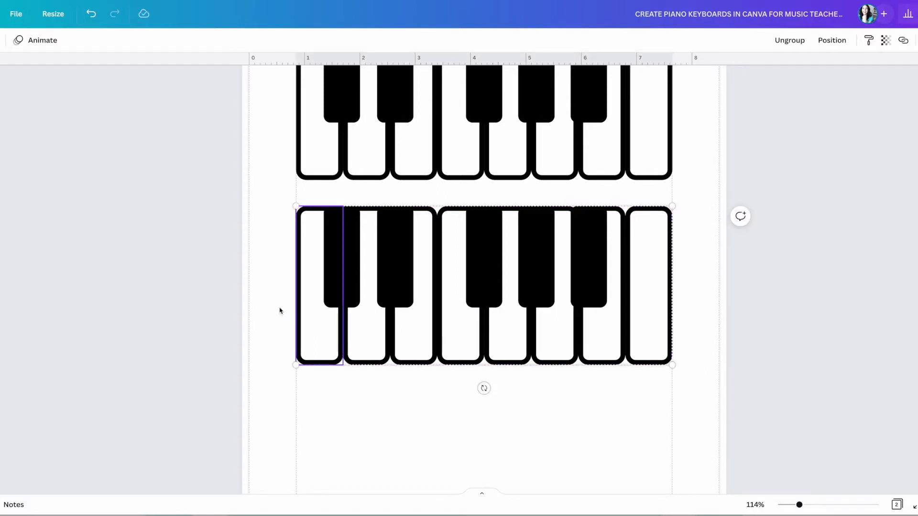
pyautogui.click(279, 311)
pyautogui.moveTo(277, 303); pyautogui.dragTo(689, 330)
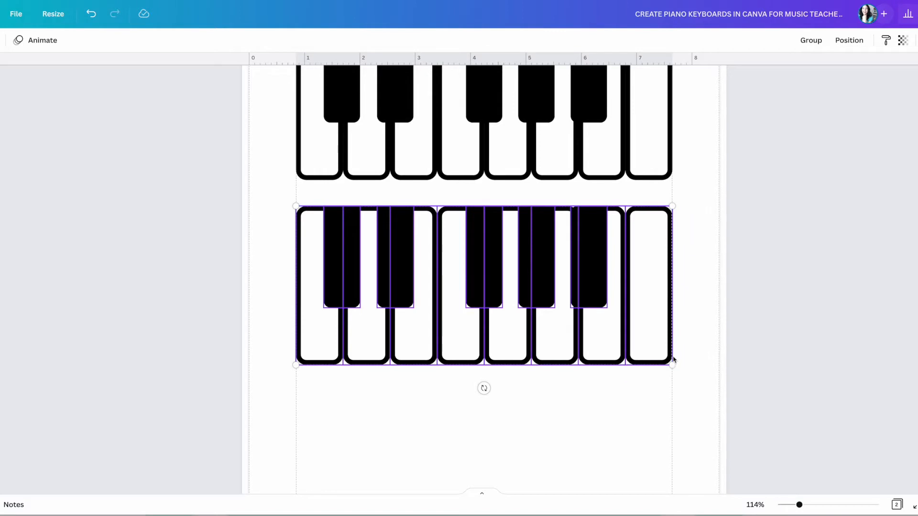
pyautogui.click(672, 375)
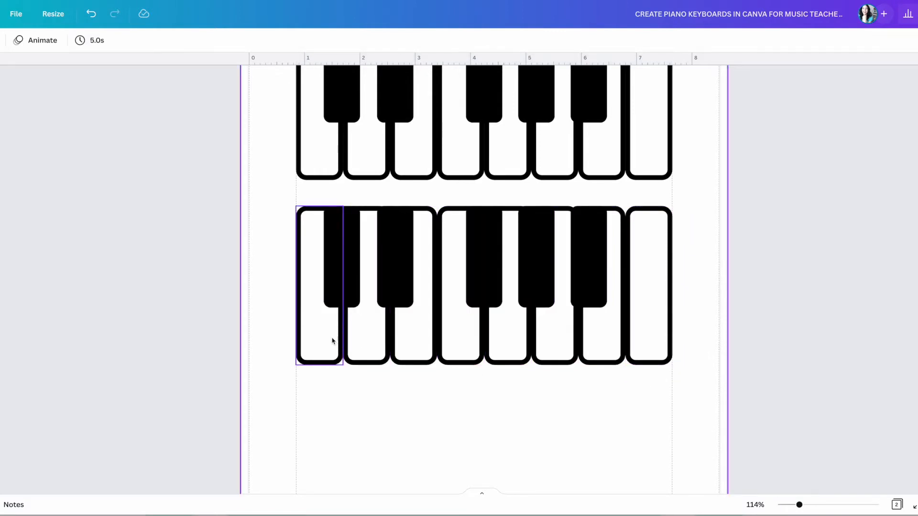
pyautogui.scroll(2, 333, 341)
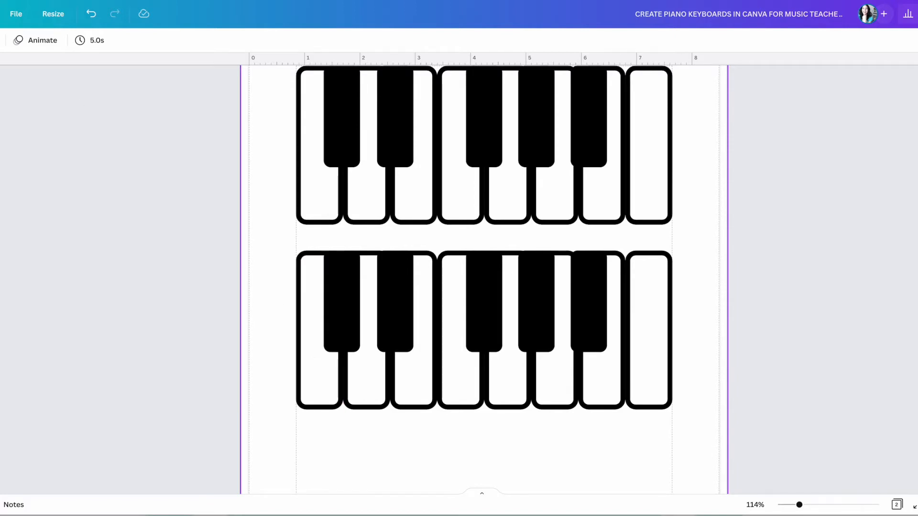
# Give the lower keyboard's first white key a purple outline.
pyautogui.click(0, 45)
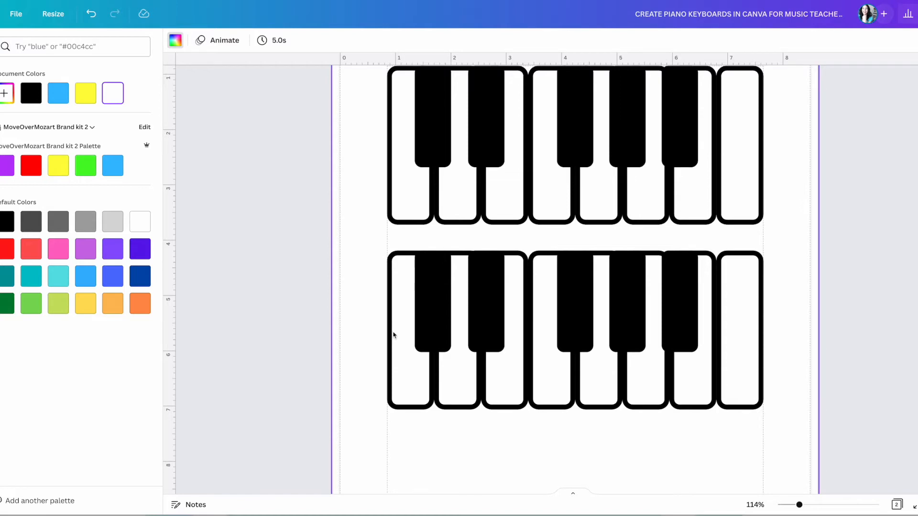
pyautogui.click(409, 389)
pyautogui.click(395, 447)
pyautogui.click(335, 403)
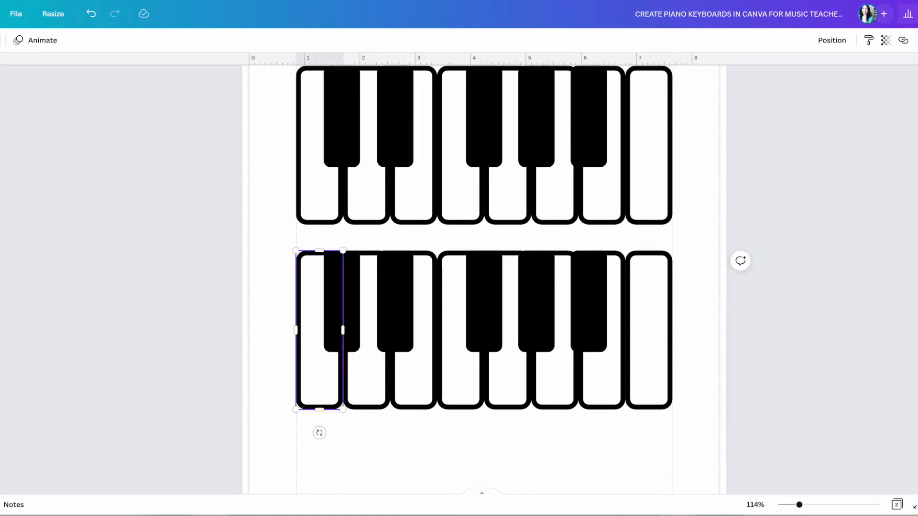
pyautogui.click(1, 40)
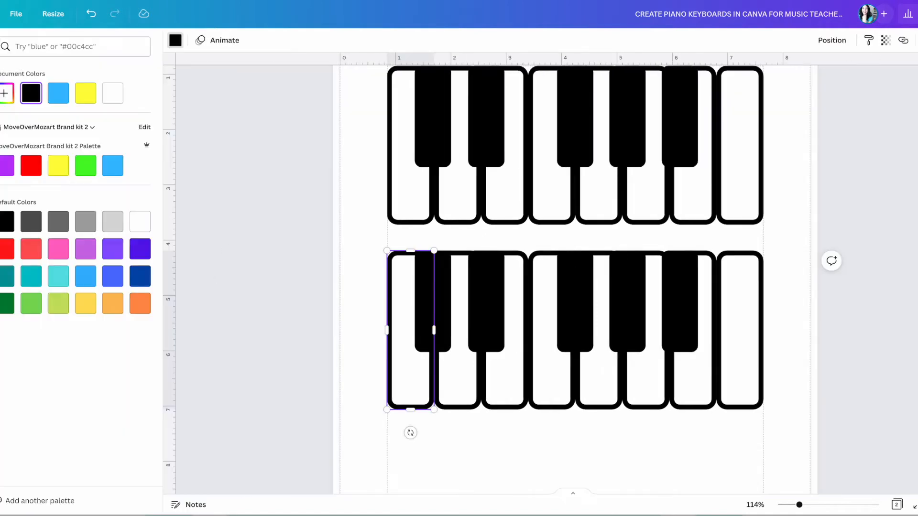
pyautogui.click(7, 168)
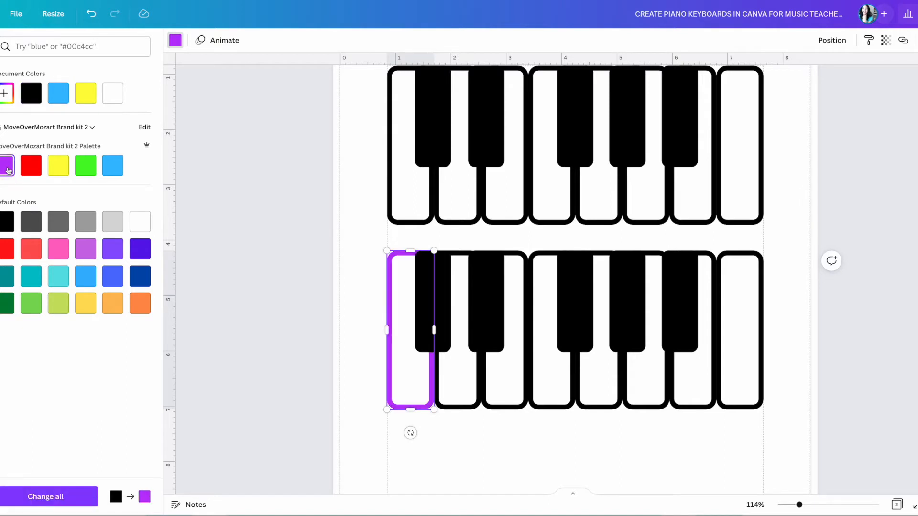
pyautogui.click(499, 445)
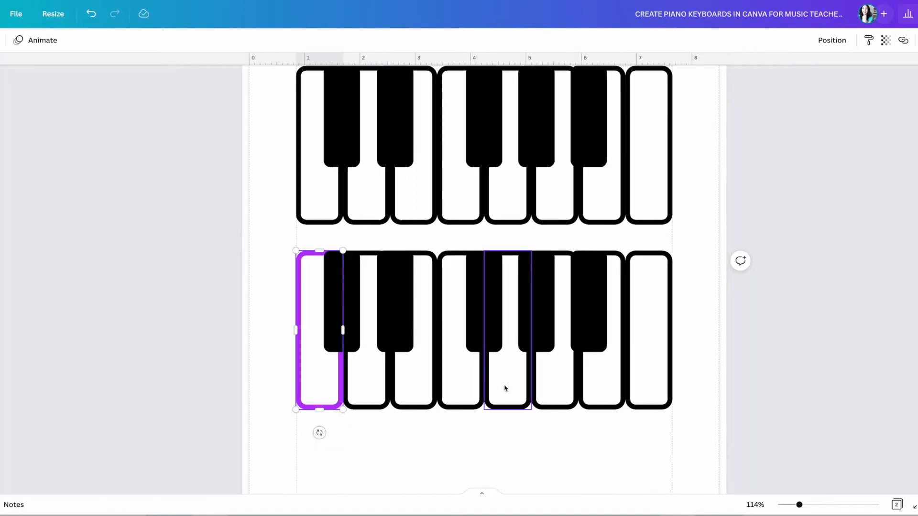
# Make the third white key's outline yellow and the fifth white key's outline blue.
pyautogui.click(417, 382)
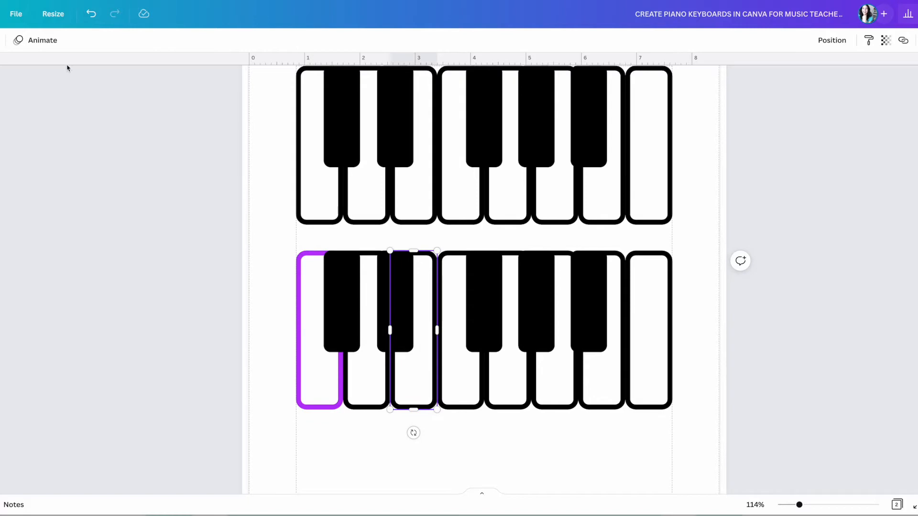
pyautogui.click(1, 40)
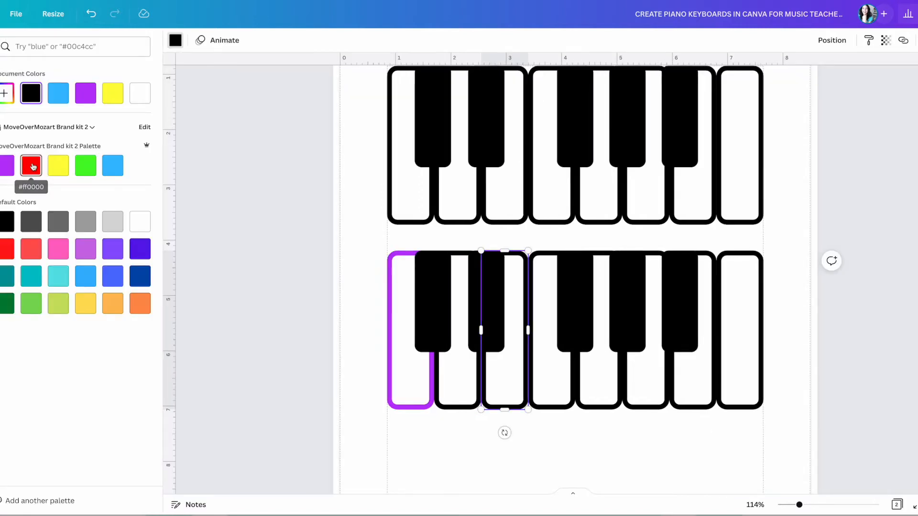
pyautogui.click(58, 167)
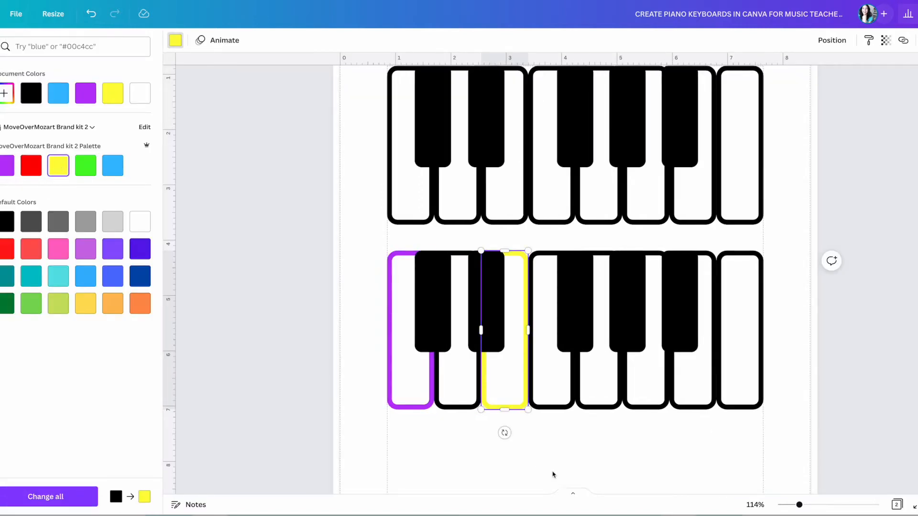
pyautogui.click(594, 399)
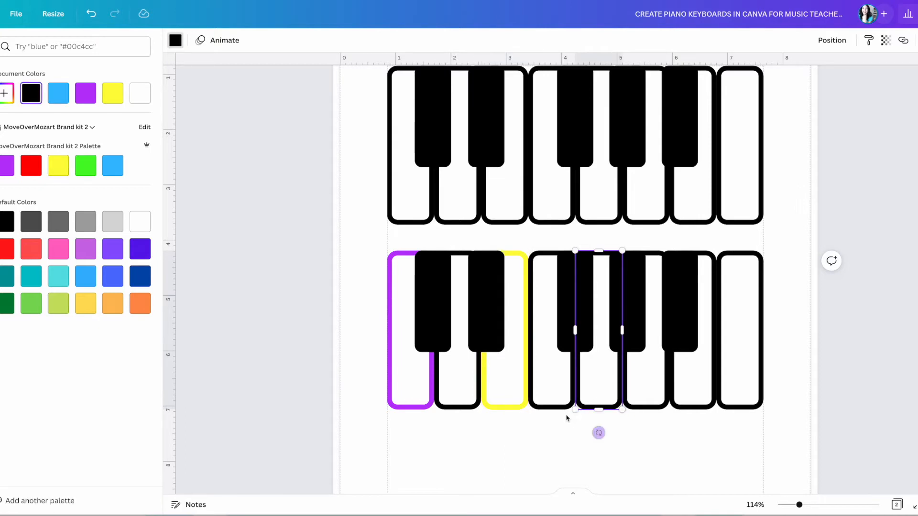
pyautogui.click(118, 172)
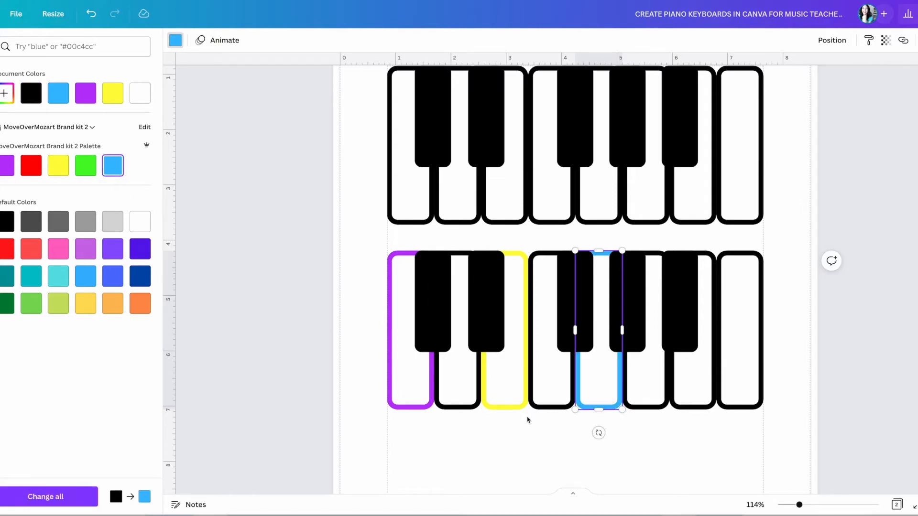
pyautogui.click(525, 439)
pyautogui.click(649, 452)
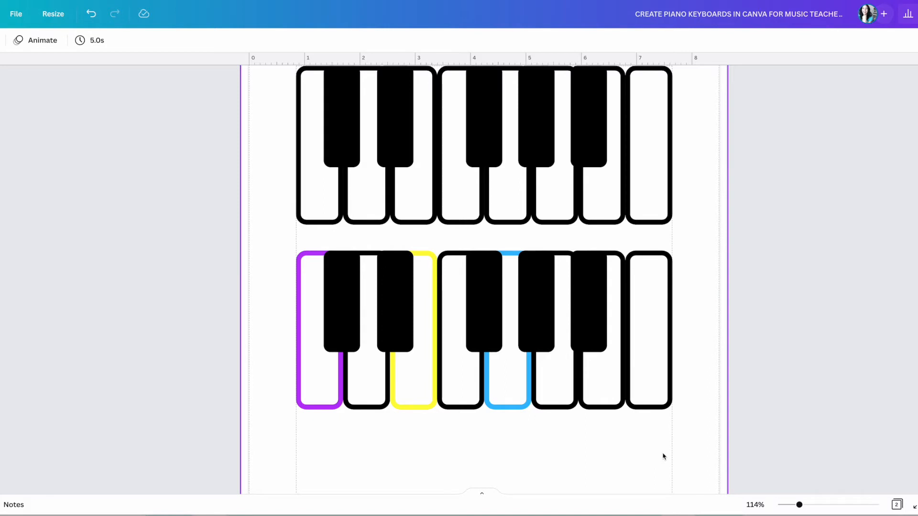
# Group each of the two keyboards and align the lower one under the upper one.
pyautogui.moveTo(261, 312); pyautogui.dragTo(715, 357)
pyautogui.click(811, 40)
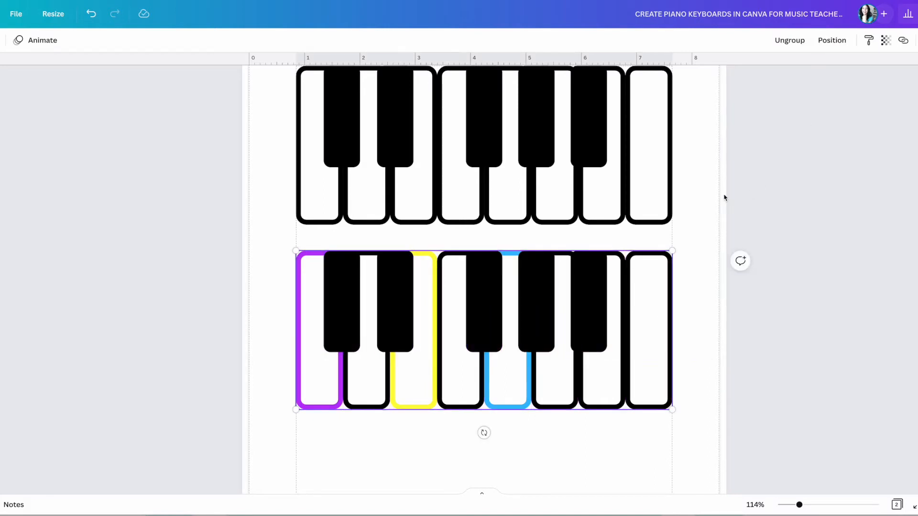
pyautogui.scroll(2, 651, 277)
pyautogui.moveTo(583, 261)
pyautogui.mouseDown()
pyautogui.moveTo(583, 247)
pyautogui.moveTo(581, 262)
pyautogui.mouseUp()
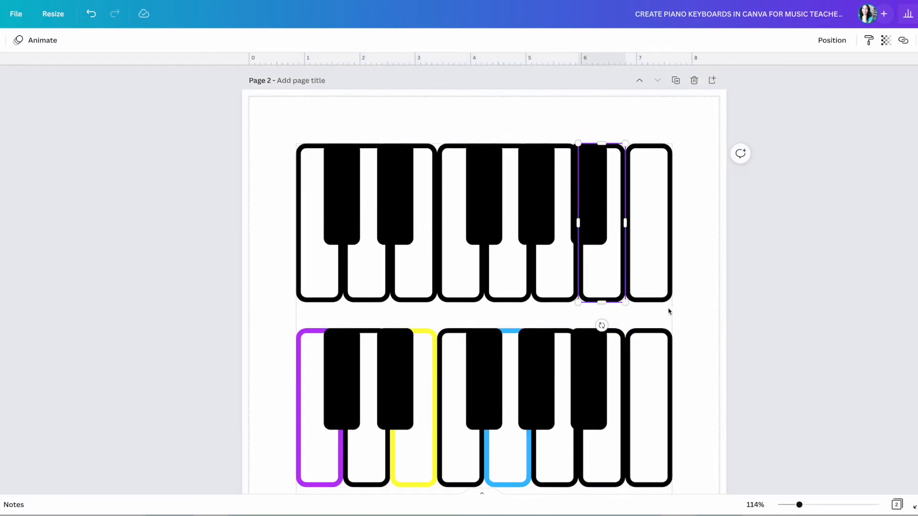
pyautogui.click(694, 318)
pyautogui.moveTo(273, 226); pyautogui.dragTo(689, 245)
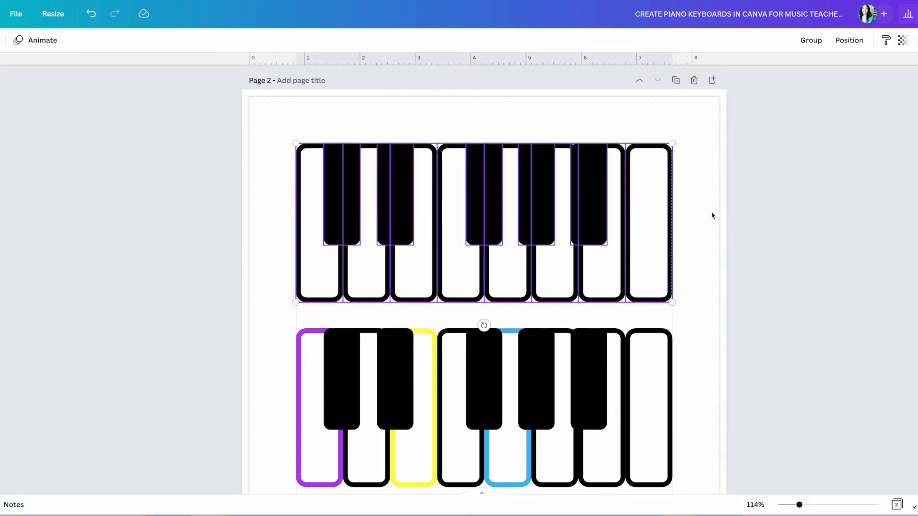
pyautogui.click(813, 40)
pyautogui.moveTo(564, 272); pyautogui.dragTo(567, 246)
pyautogui.moveTo(390, 376); pyautogui.dragTo(392, 342)
# On page 1, make keyboard 2's first white key outline purple.
pyautogui.scroll(8, 543, 322)
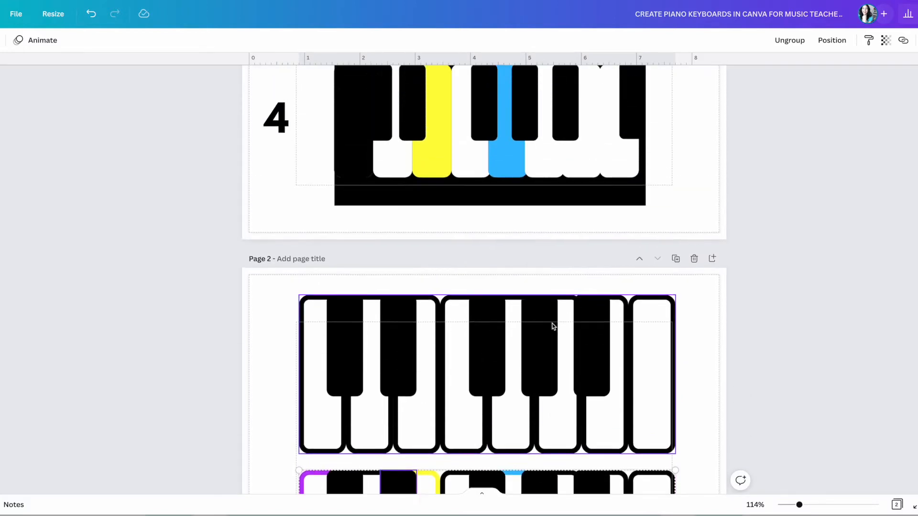
pyautogui.scroll(6, 554, 317)
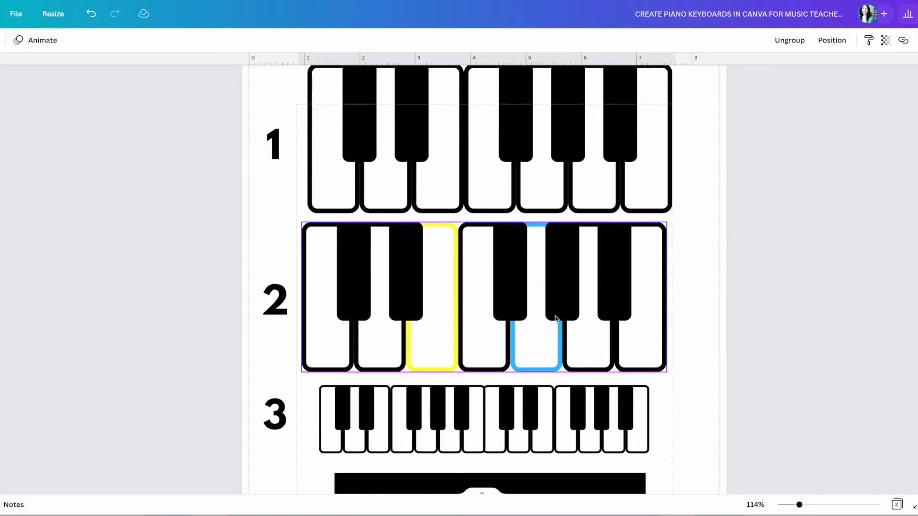
pyautogui.click(325, 370)
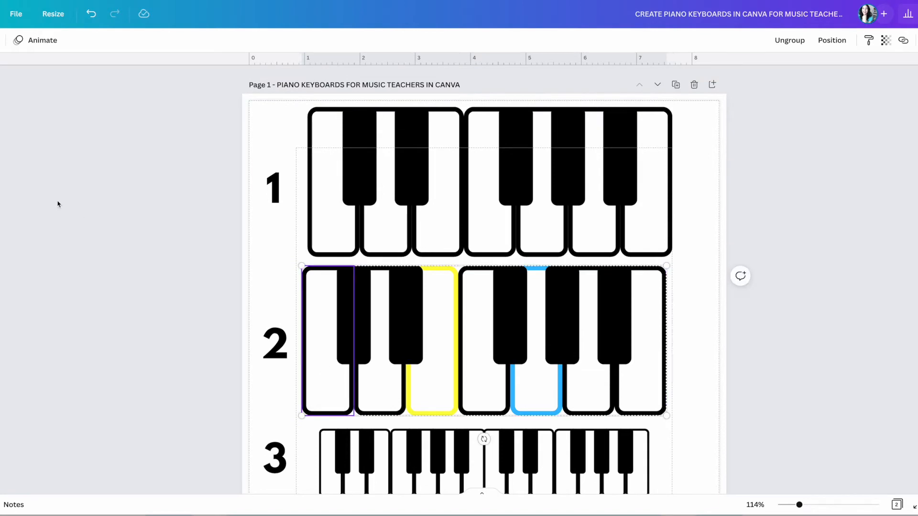
pyautogui.click(1, 41)
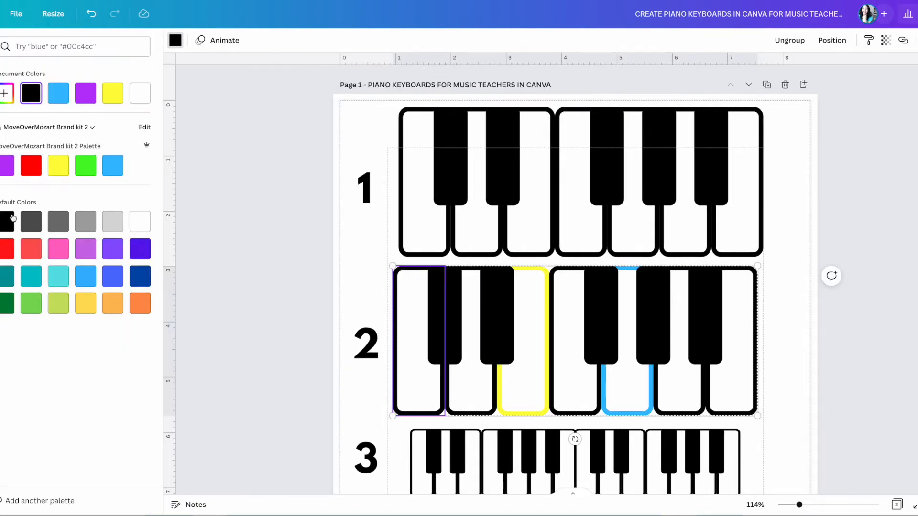
pyautogui.click(10, 167)
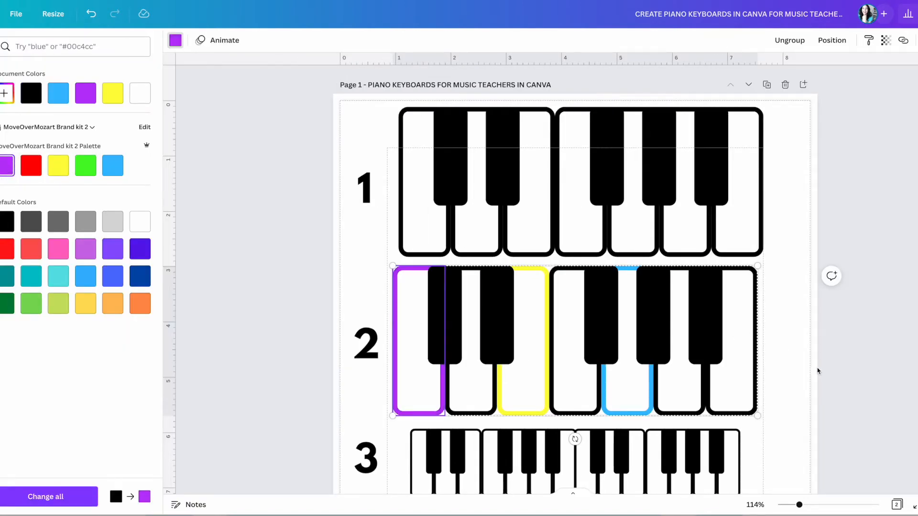
pyautogui.press('Escape')
pyautogui.scroll(-6, 700, 365)
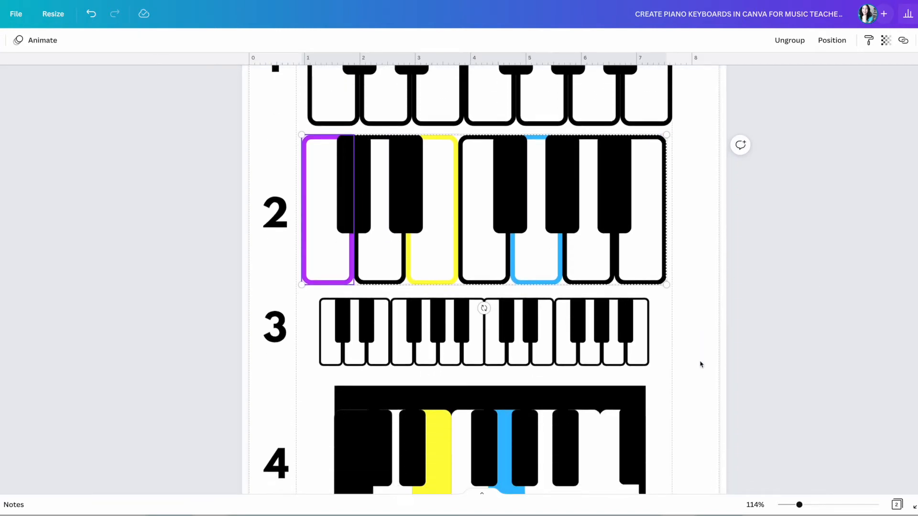
pyautogui.scroll(2, 700, 364)
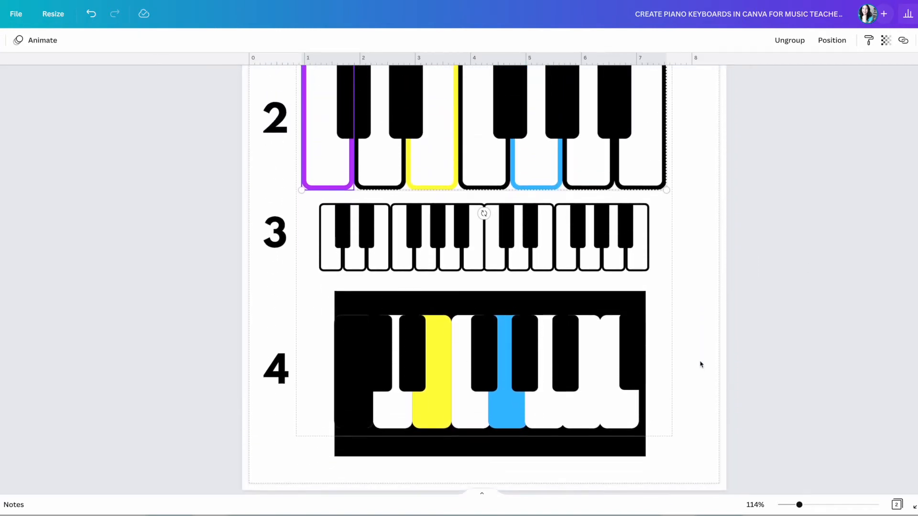
pyautogui.scroll(-2, 700, 364)
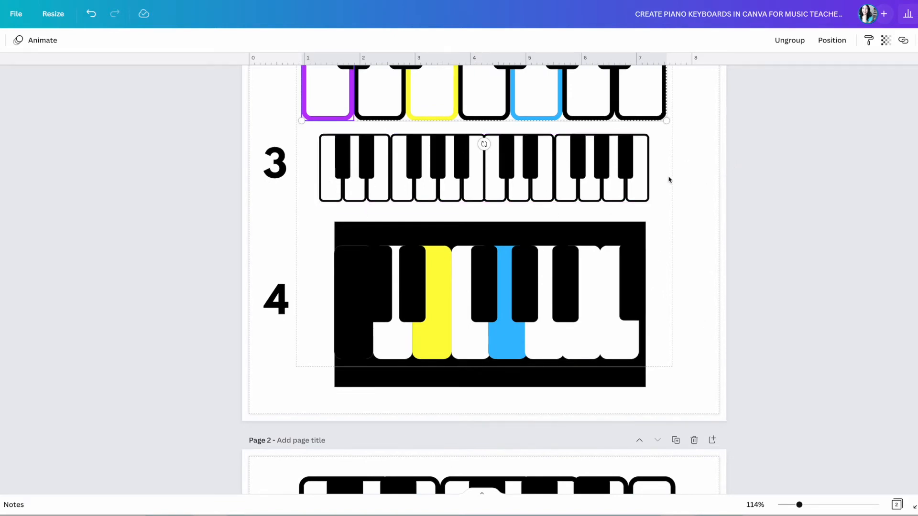
pyautogui.scroll(-9, 667, 200)
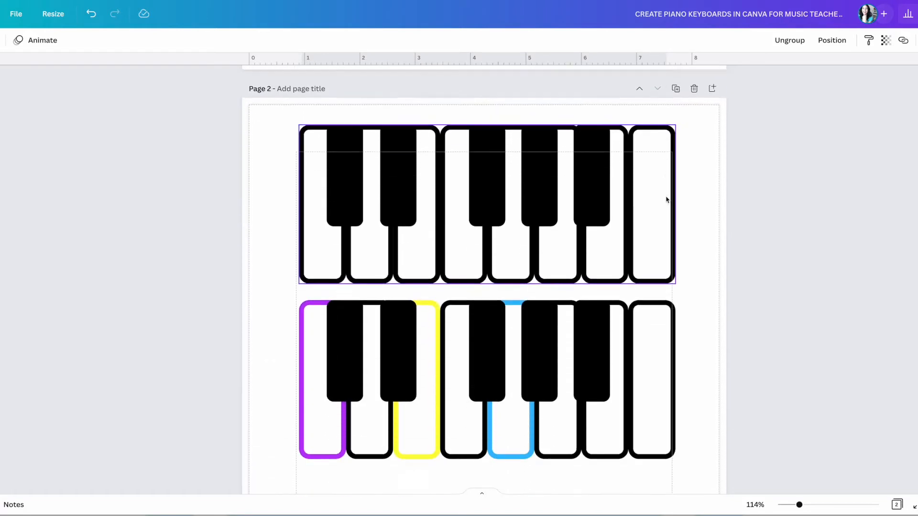
# Duplicate the top plain keyboard and move the copy below the coloured keyboard.
pyautogui.click(694, 200)
pyautogui.scroll(1, 318, 180)
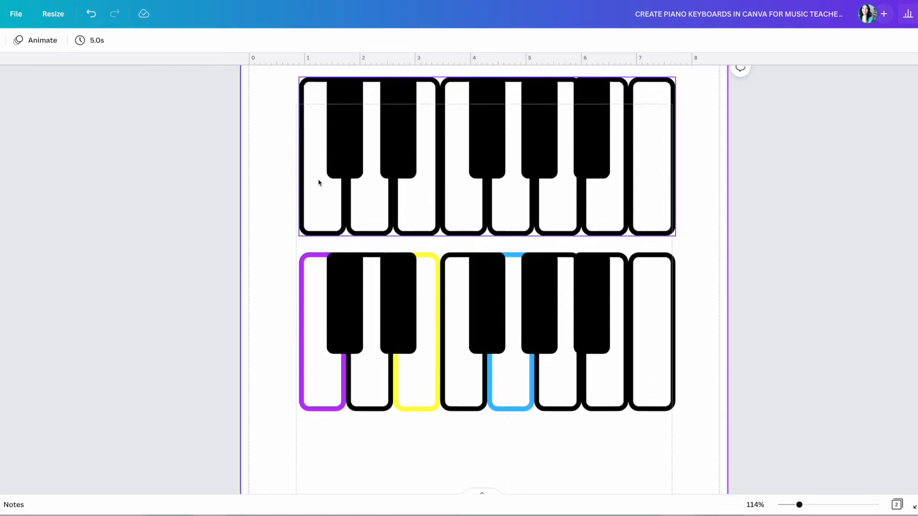
pyautogui.click(352, 178)
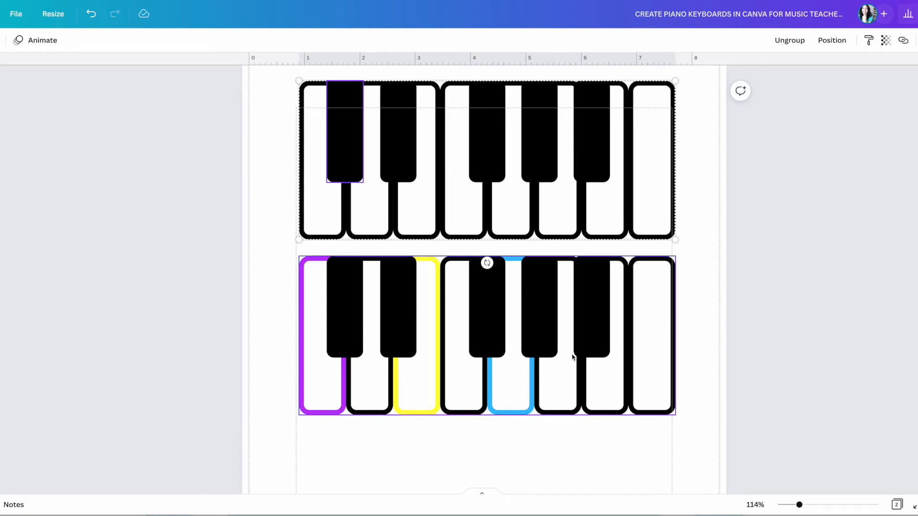
pyautogui.moveTo(287, 174); pyautogui.dragTo(626, 515)
pyautogui.hotkey('ctrl', 'd')
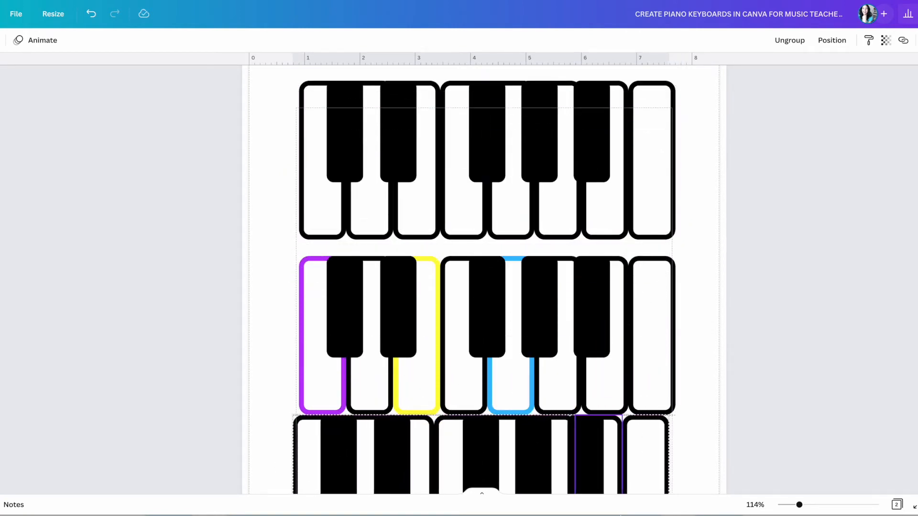
pyautogui.scroll(-3, 719, 283)
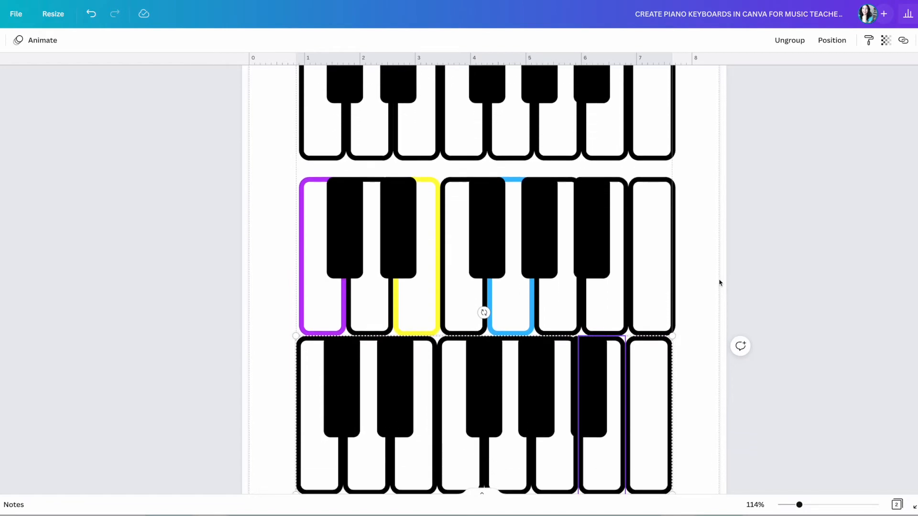
pyautogui.moveTo(598, 352); pyautogui.dragTo(560, 379)
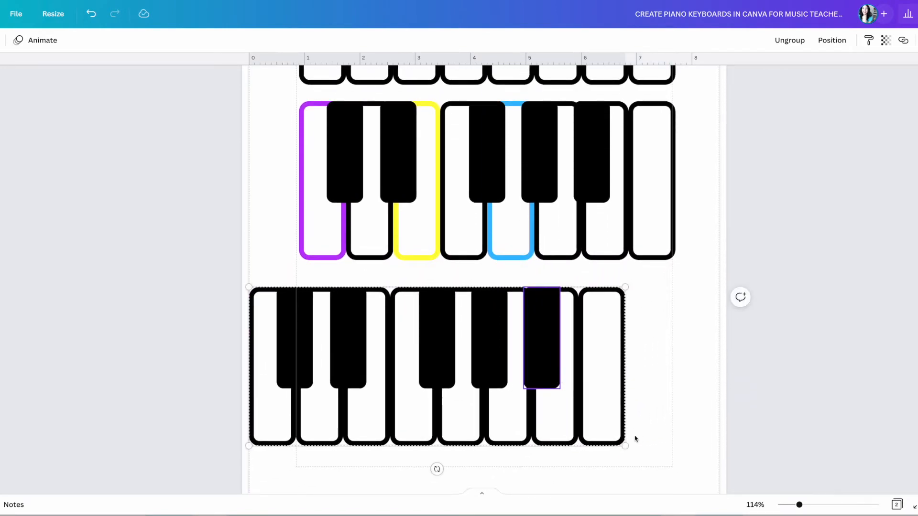
# Shrink the copy to about 4.5 by 1.9 and ungroup it into separate keys.
pyautogui.moveTo(625, 446); pyautogui.dragTo(511, 402)
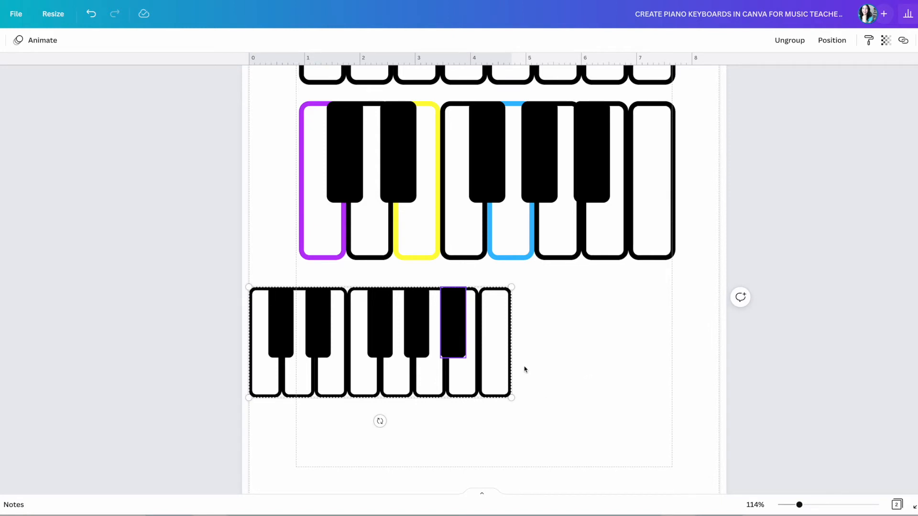
pyautogui.moveTo(506, 397); pyautogui.dragTo(492, 387)
pyautogui.click(557, 375)
pyautogui.click(483, 380)
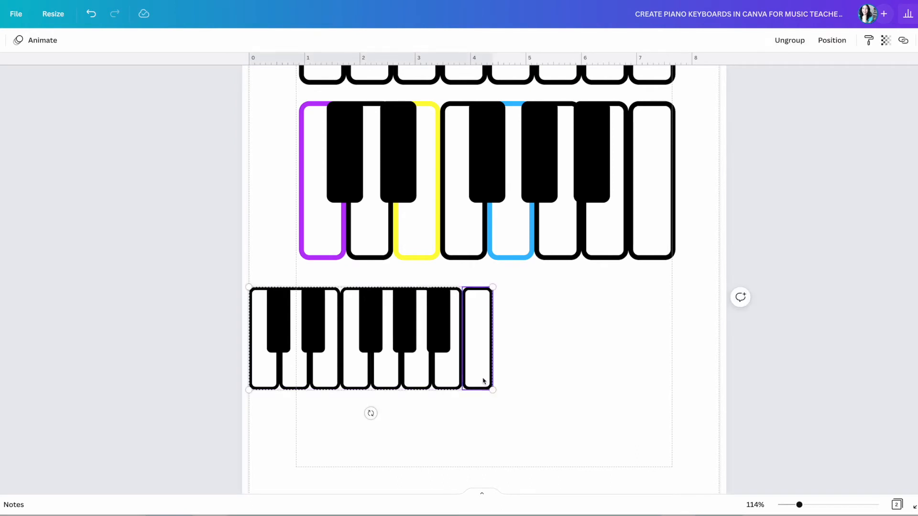
pyautogui.click(789, 41)
pyautogui.click(573, 372)
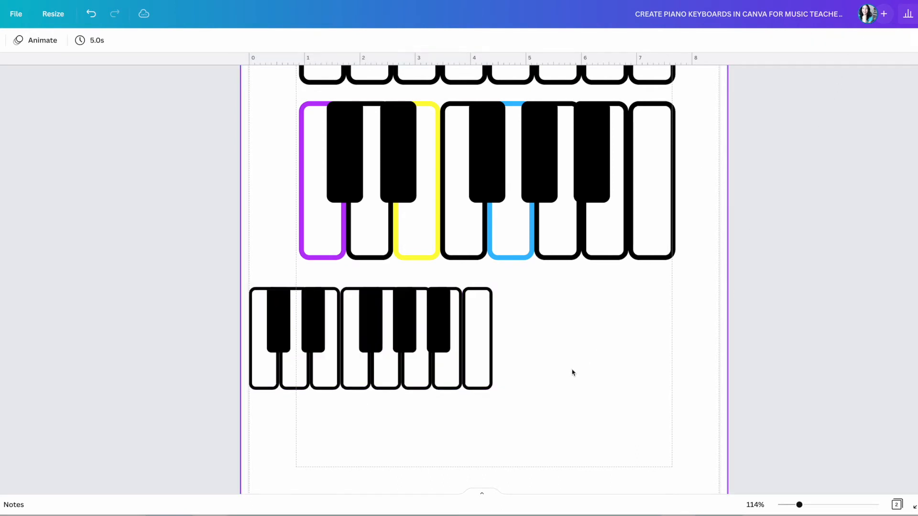
# Delete the last white key and duplicate the remaining keys beside them as a second octave.
pyautogui.click(483, 349)
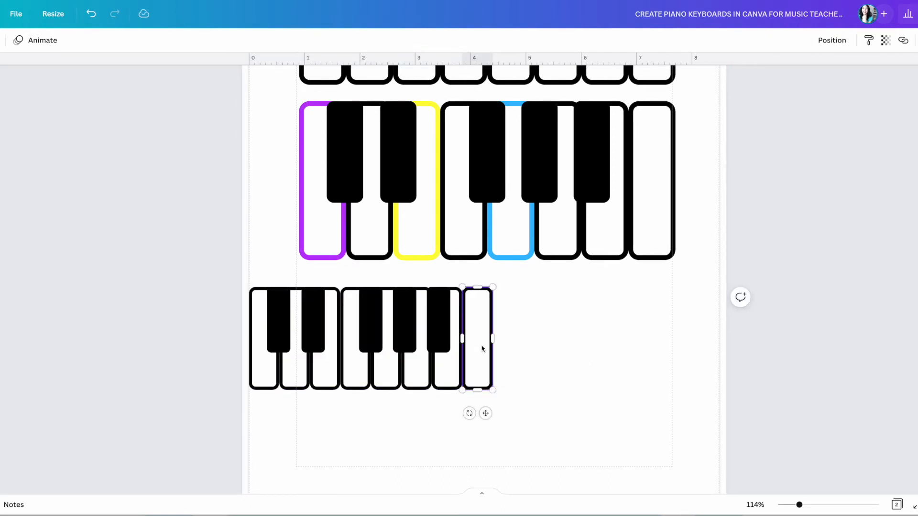
pyautogui.press('Delete')
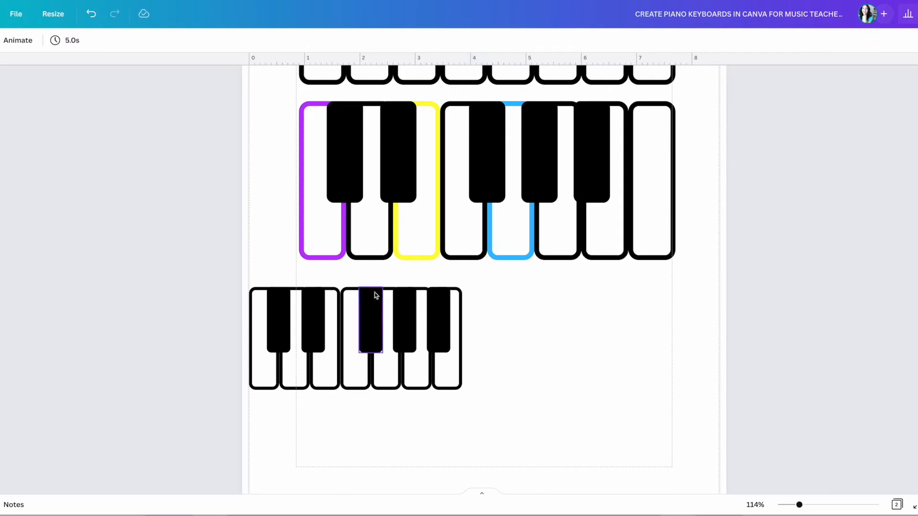
pyautogui.moveTo(248, 282); pyautogui.dragTo(473, 393)
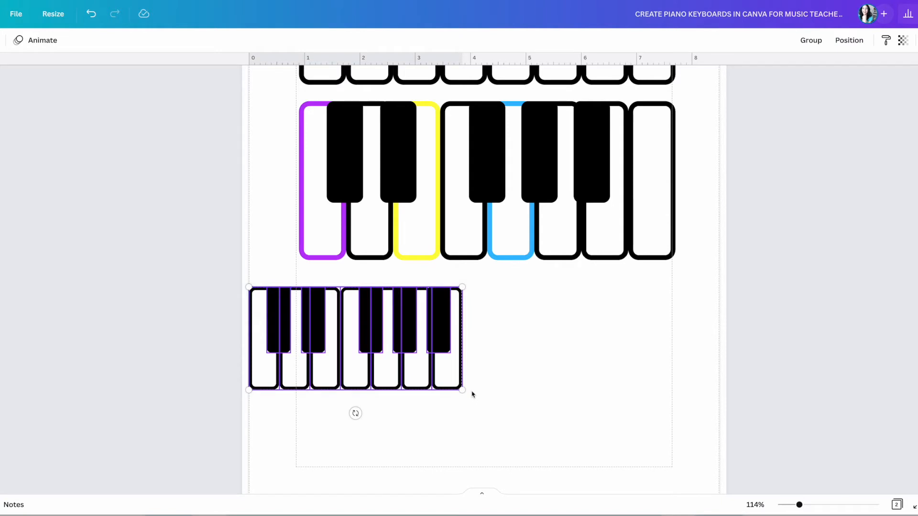
pyautogui.hotkey('ctrl', 'd')
pyautogui.moveTo(412, 377); pyautogui.dragTo(613, 364)
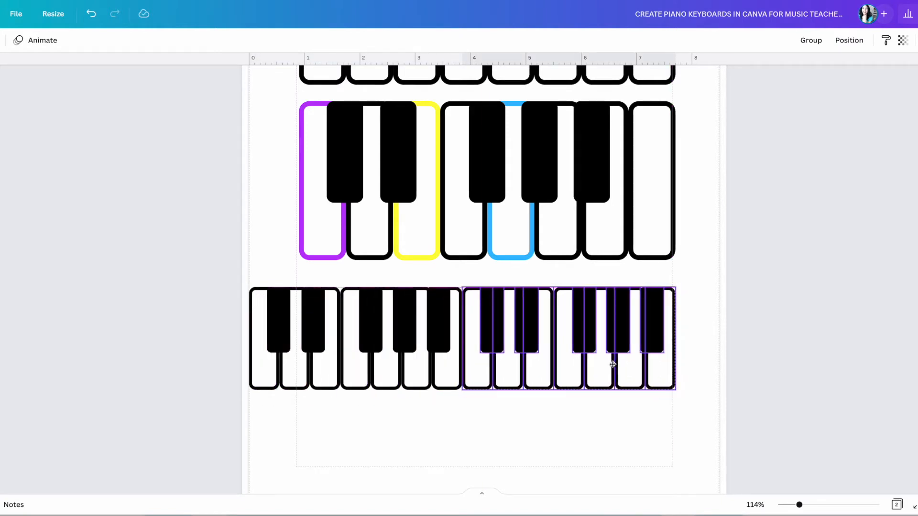
pyautogui.click(620, 422)
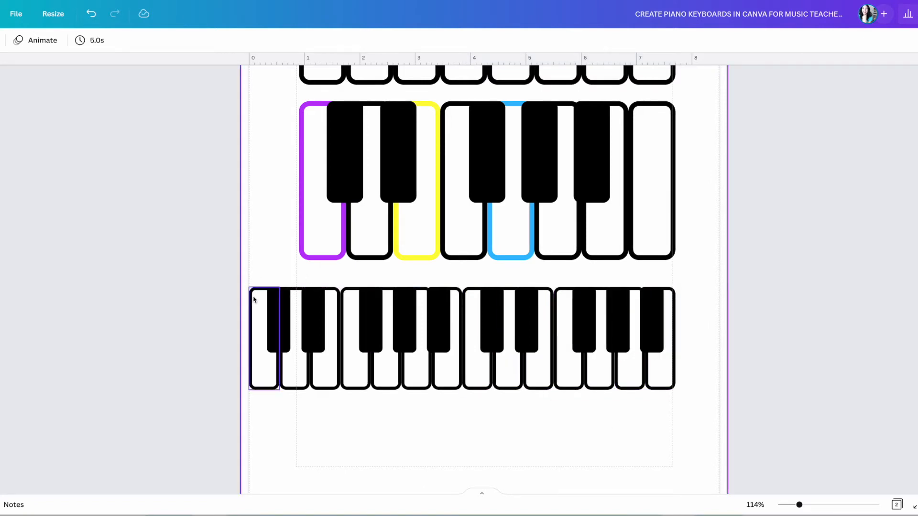
# Add one more white key with a black key at the keyboard's end.
pyautogui.click(671, 379)
pyautogui.hotkey('ctrl', 'd')
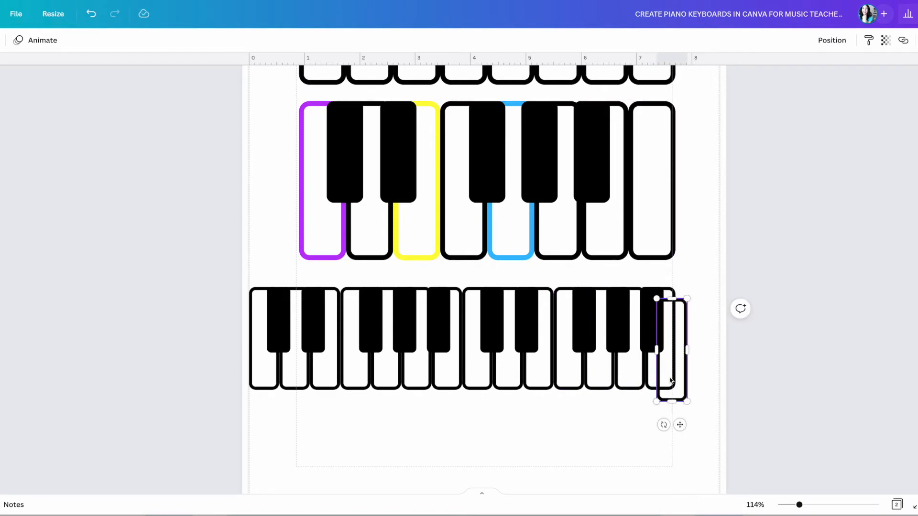
pyautogui.moveTo(675, 384); pyautogui.dragTo(694, 374)
pyautogui.click(658, 348)
pyautogui.hotkey('ctrl', 'd')
pyautogui.moveTo(667, 346); pyautogui.dragTo(701, 335)
pyautogui.click(671, 425)
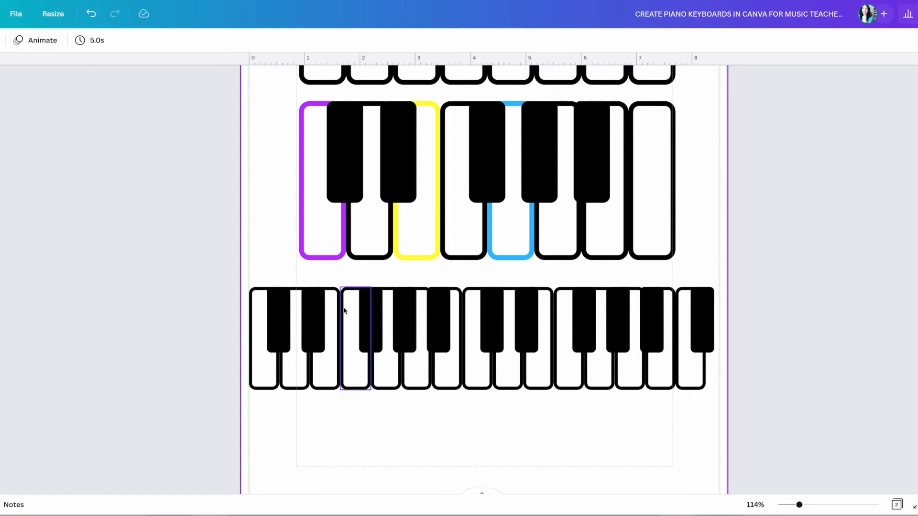
# Group the two-octave keyboard, shrink it, and position it just below the coloured one.
pyautogui.moveTo(244, 280); pyautogui.dragTo(722, 416)
pyautogui.click(811, 41)
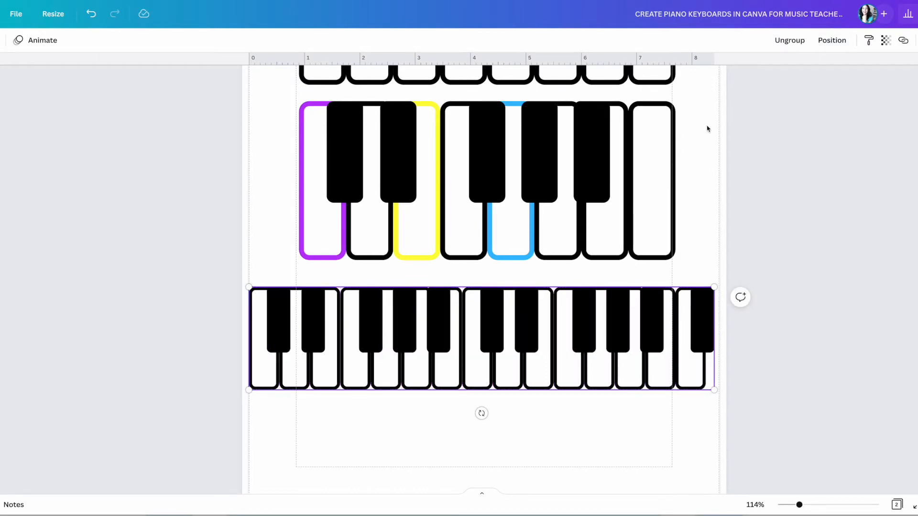
pyautogui.moveTo(714, 287); pyautogui.dragTo(681, 295)
pyautogui.moveTo(583, 328); pyautogui.dragTo(582, 318)
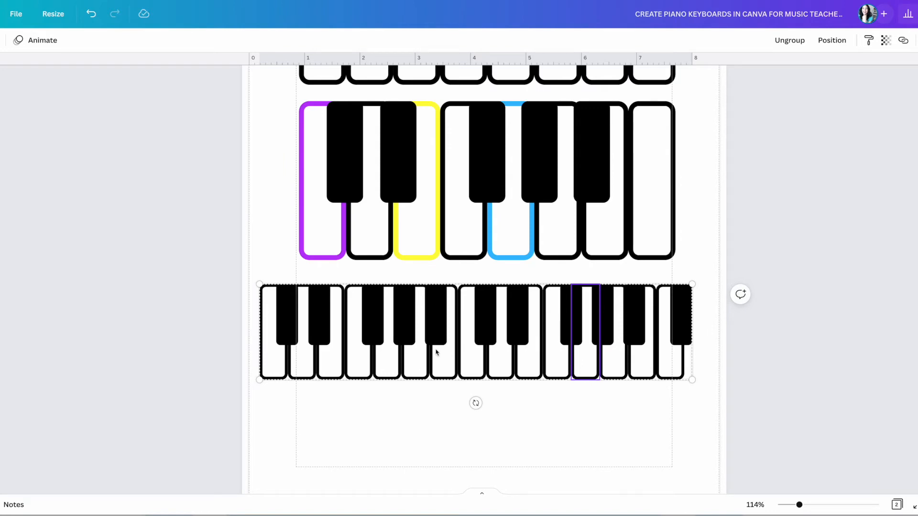
pyautogui.moveTo(450, 353); pyautogui.dragTo(451, 348)
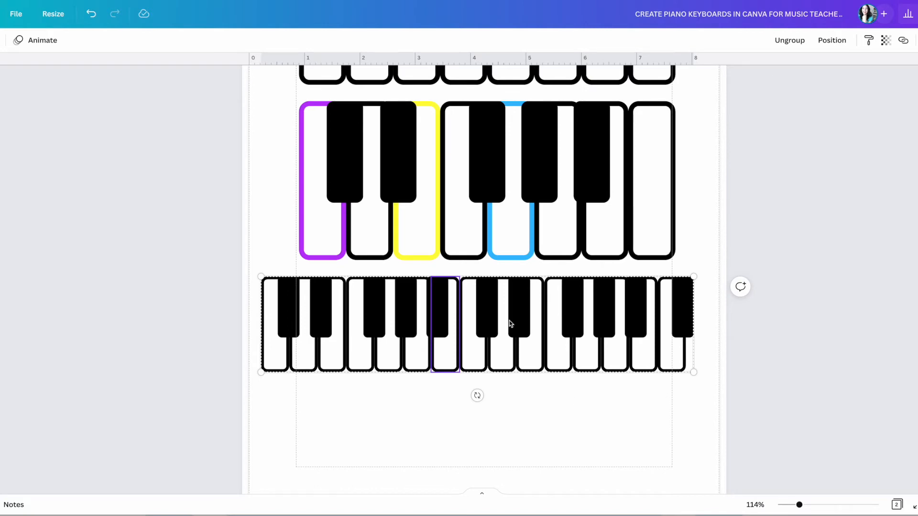
pyautogui.moveTo(509, 323); pyautogui.dragTo(510, 318)
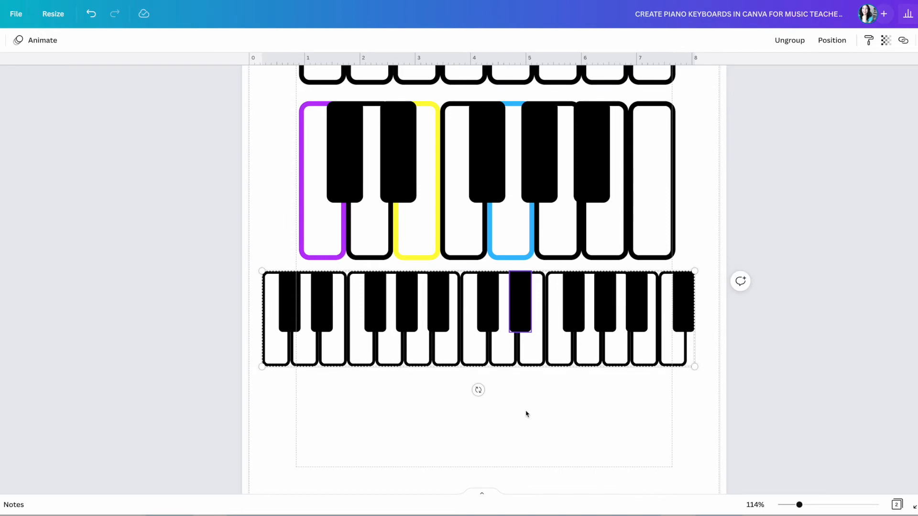
# Nudge the colored-outline keyboard up and move the multi-octave keyboard up just beneath it.
pyautogui.scroll(8, 530, 406)
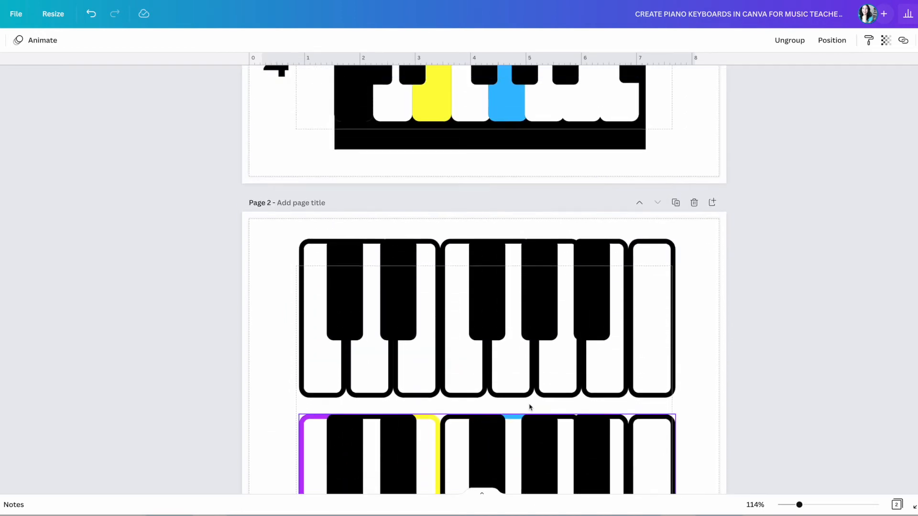
pyautogui.scroll(2, 530, 408)
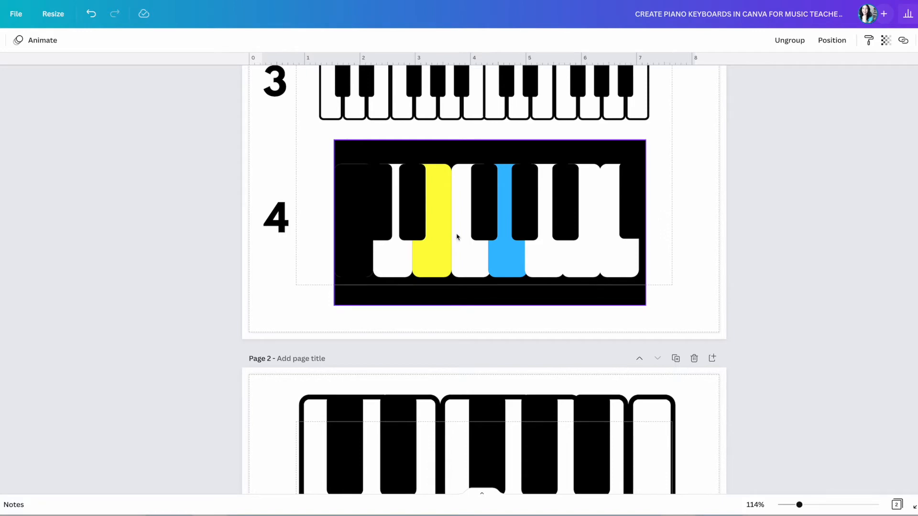
pyautogui.scroll(1, 470, 243)
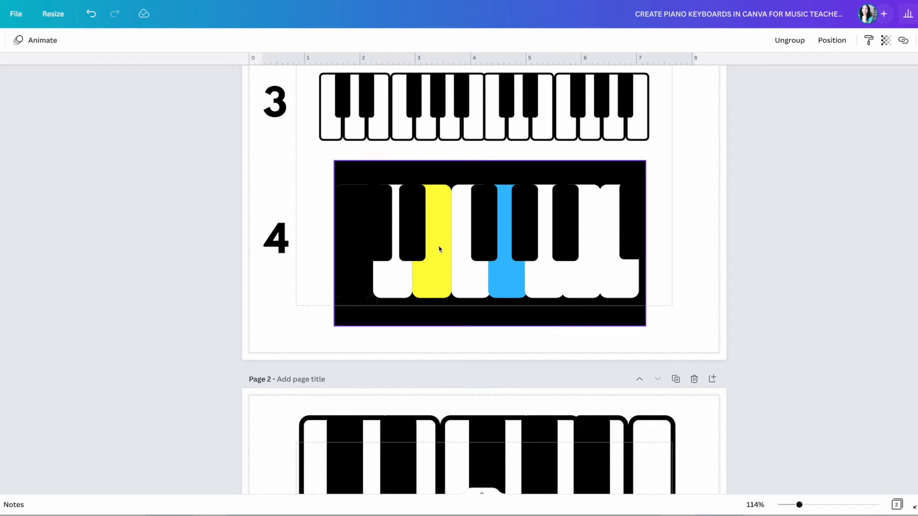
pyautogui.scroll(-7, 436, 248)
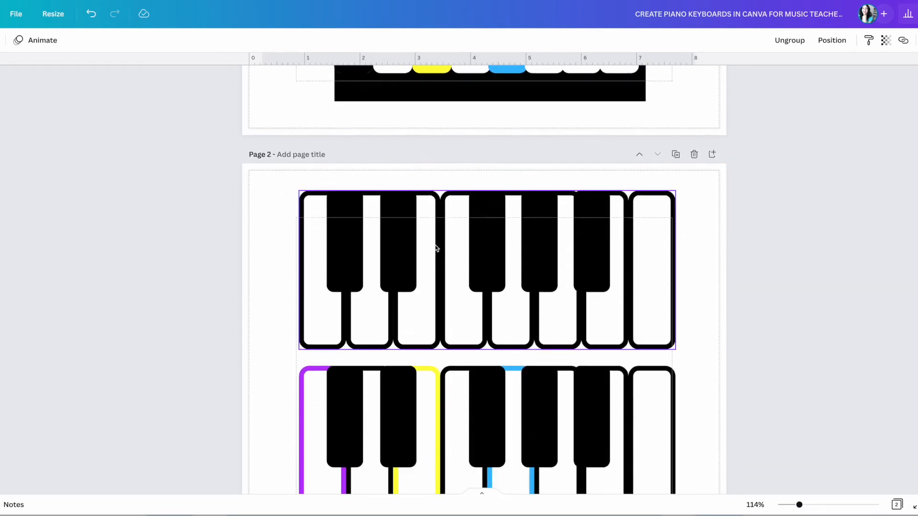
pyautogui.scroll(-1, 436, 249)
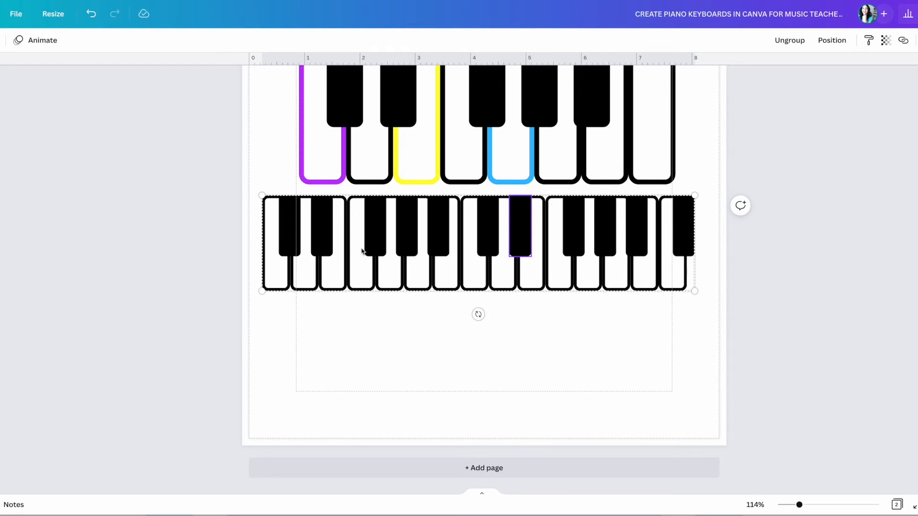
pyautogui.scroll(2, 355, 204)
pyautogui.click(378, 223)
pyautogui.moveTo(379, 224); pyautogui.dragTo(377, 220)
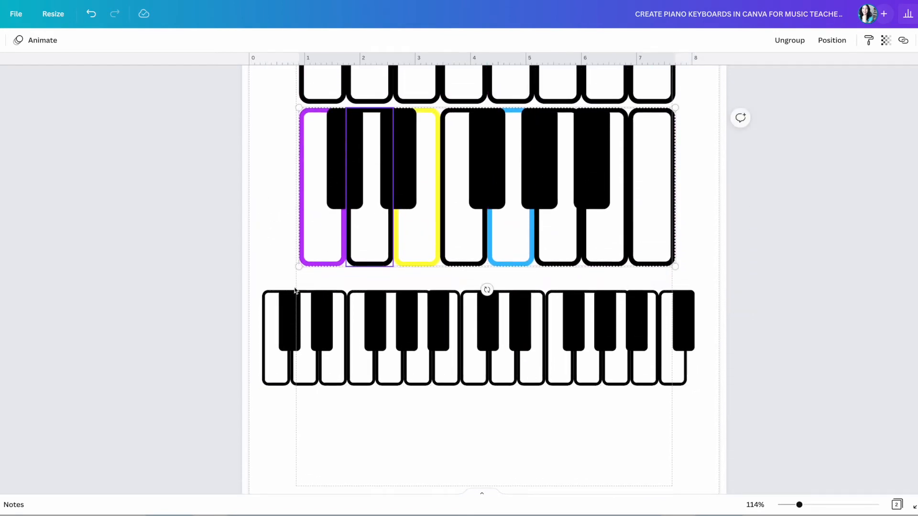
pyautogui.moveTo(326, 351); pyautogui.dragTo(327, 330)
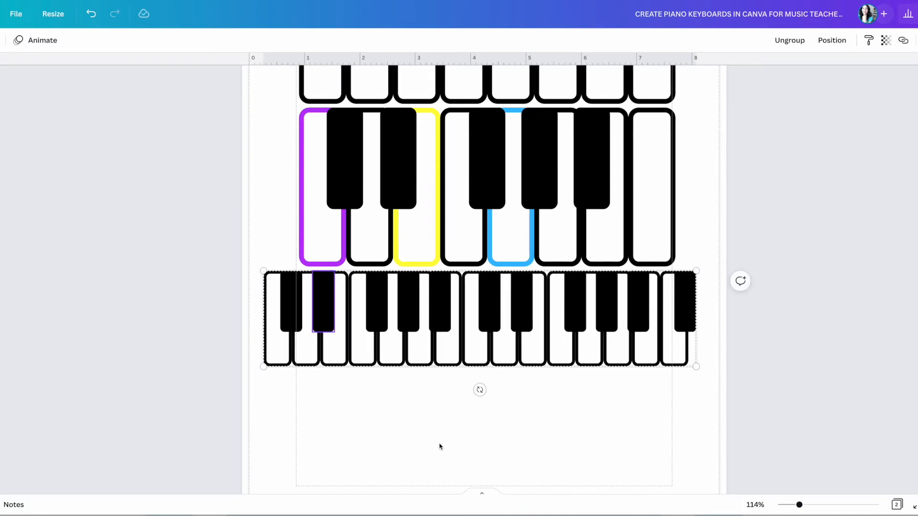
# Bring up square shape results in the Elements panel.
pyautogui.scroll(-2, 438, 442)
pyautogui.scroll(-1, 438, 432)
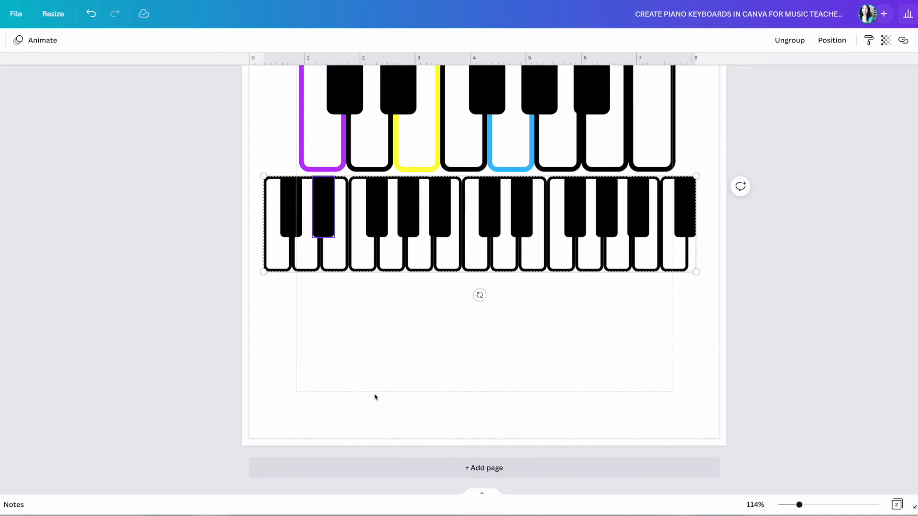
pyautogui.click(1, 84)
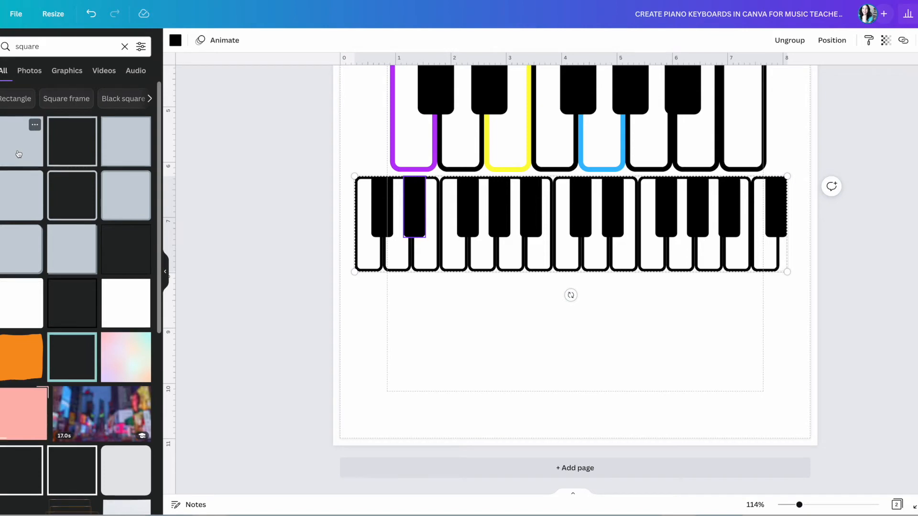
# Add a square below the keyboards and stretch it into a wide, short blue rectangle.
pyautogui.click(18, 154)
pyautogui.moveTo(550, 198); pyautogui.dragTo(550, 381)
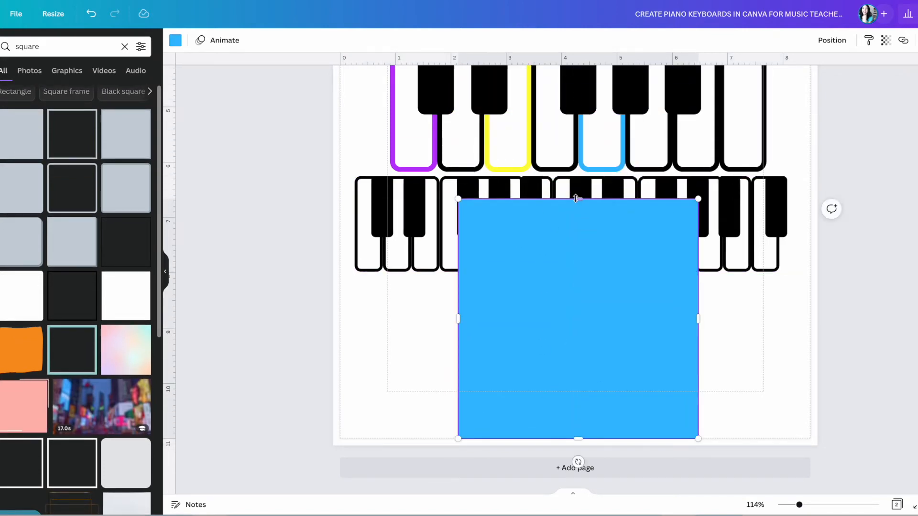
pyautogui.moveTo(578, 199); pyautogui.dragTo(575, 280)
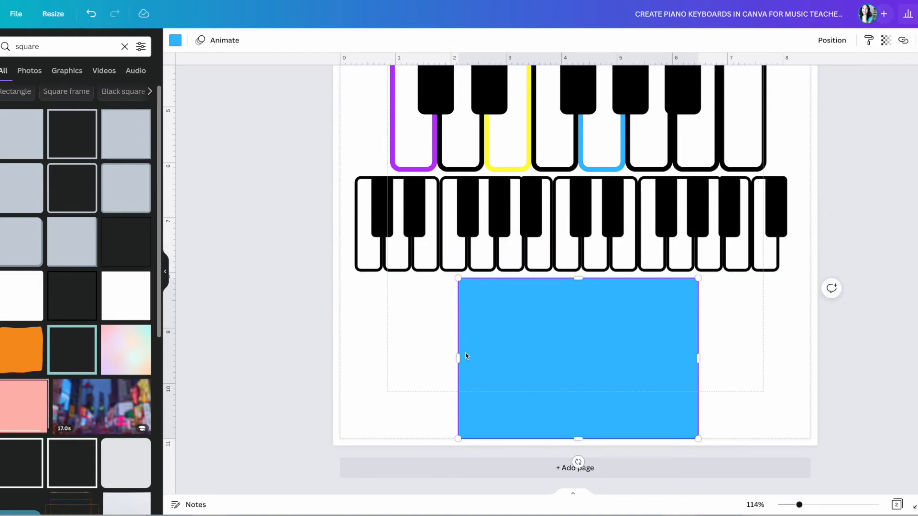
pyautogui.moveTo(457, 358); pyautogui.dragTo(389, 357)
pyautogui.moveTo(699, 360); pyautogui.dragTo(763, 359)
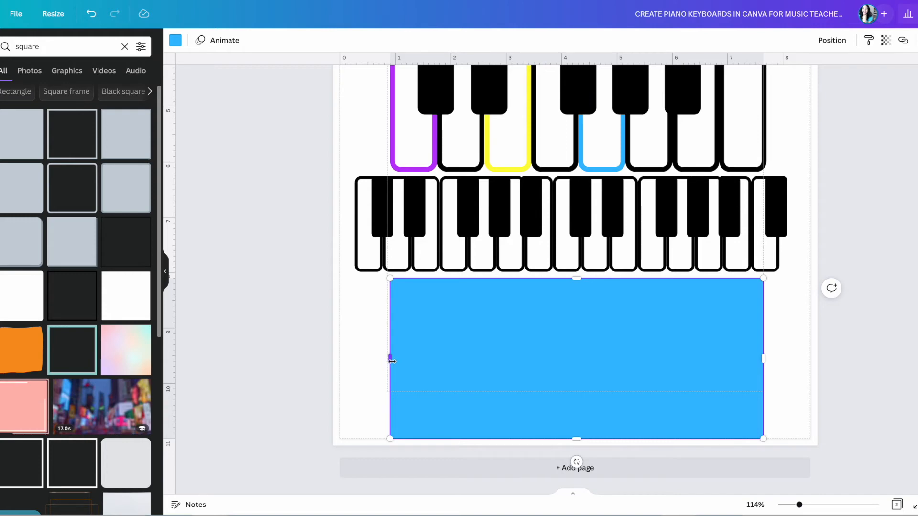
# Turn the leftmost black key of keyboard 4 white.
pyautogui.scroll(1, 391, 362)
pyautogui.scroll(7, 478, 345)
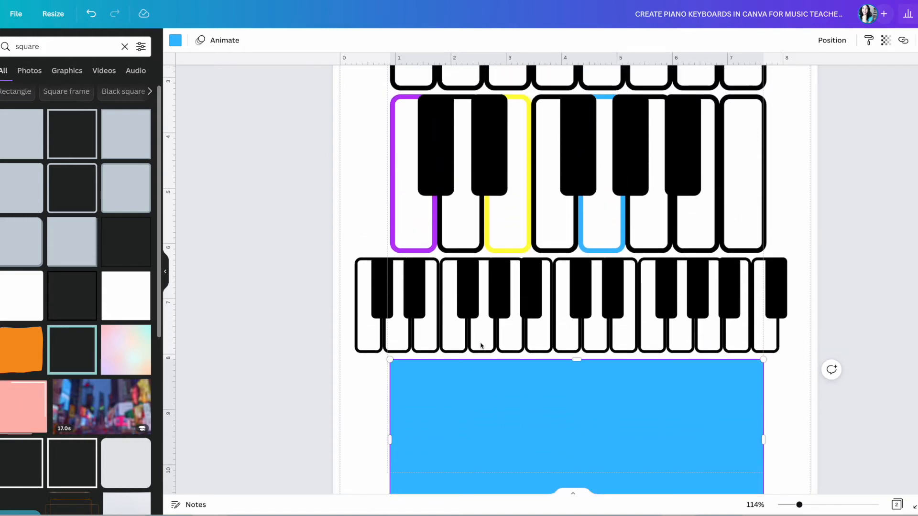
pyautogui.scroll(2, 494, 340)
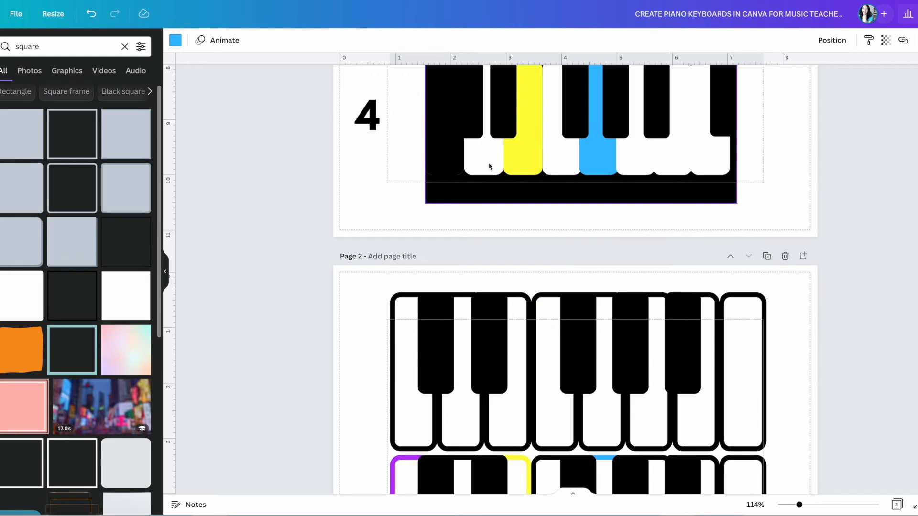
pyautogui.click(454, 168)
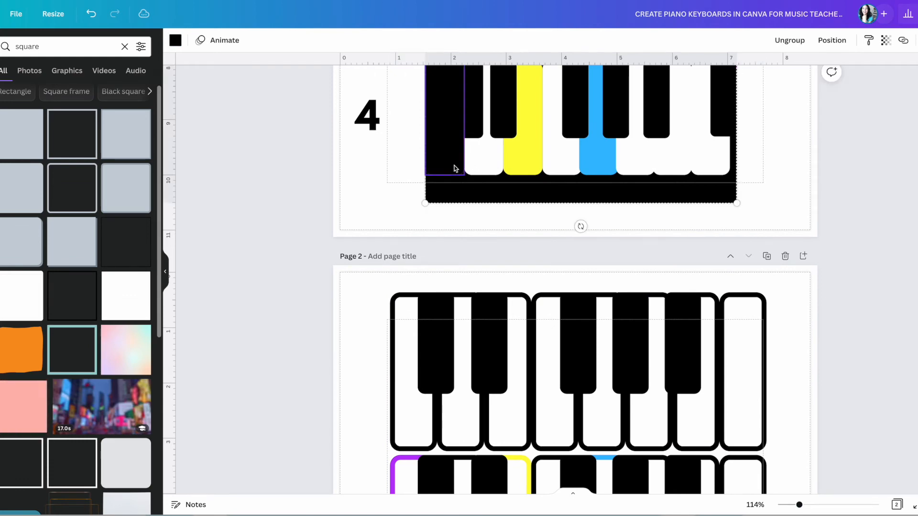
pyautogui.click(176, 42)
pyautogui.click(139, 220)
pyautogui.click(778, 213)
pyautogui.scroll(2, 755, 185)
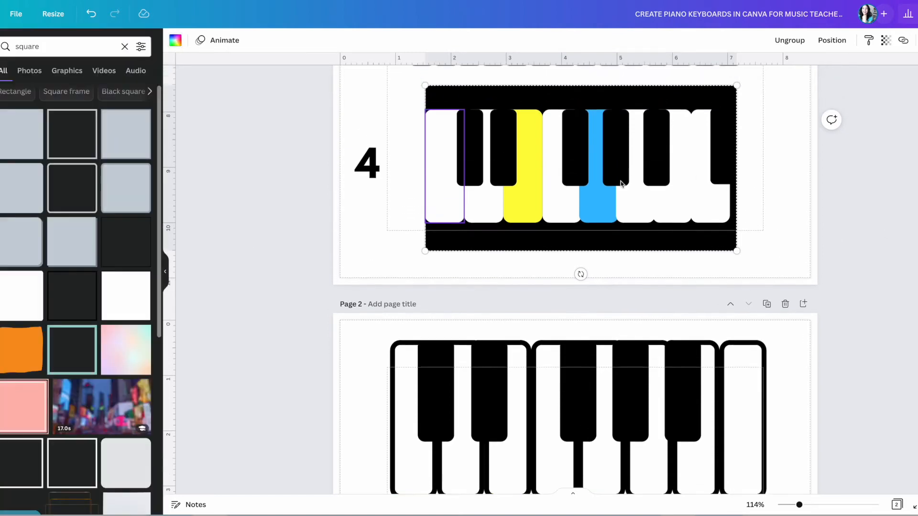
pyautogui.scroll(-10, 696, 253)
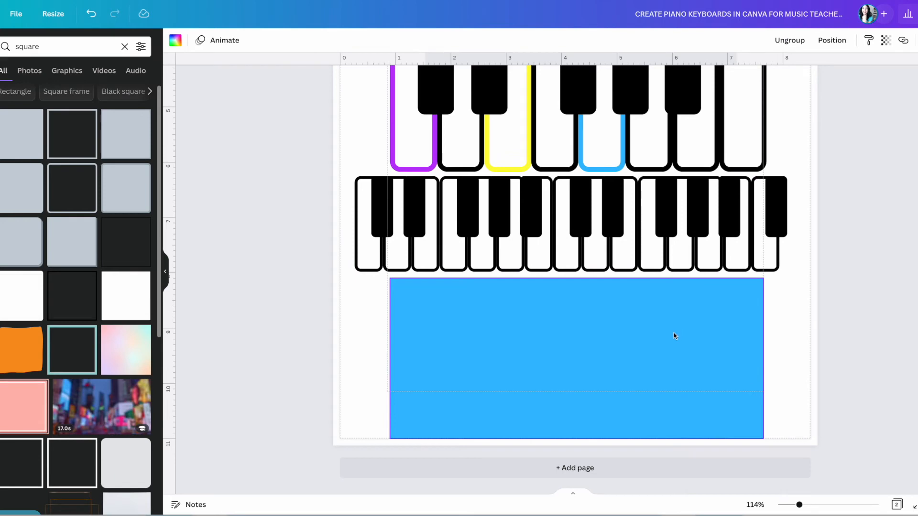
# Fill the rectangle beneath the keyboards with black from Document colors.
pyautogui.click(175, 40)
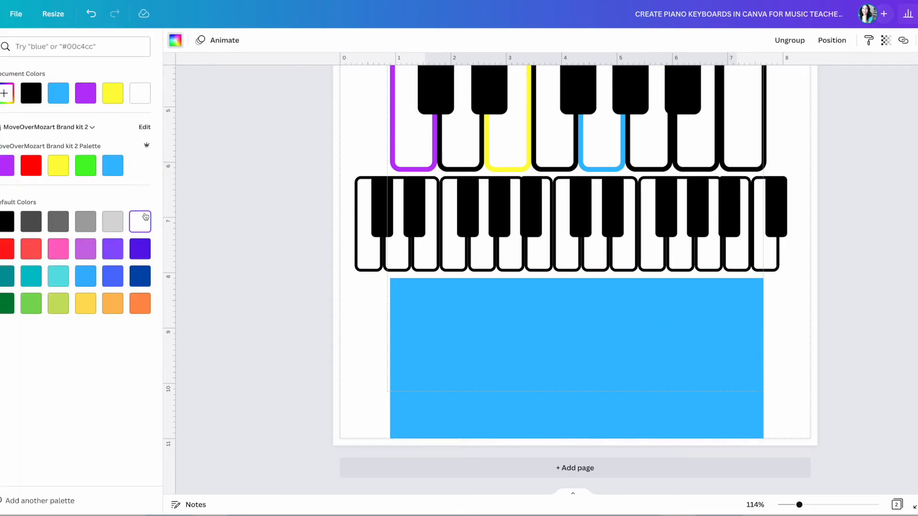
pyautogui.click(32, 96)
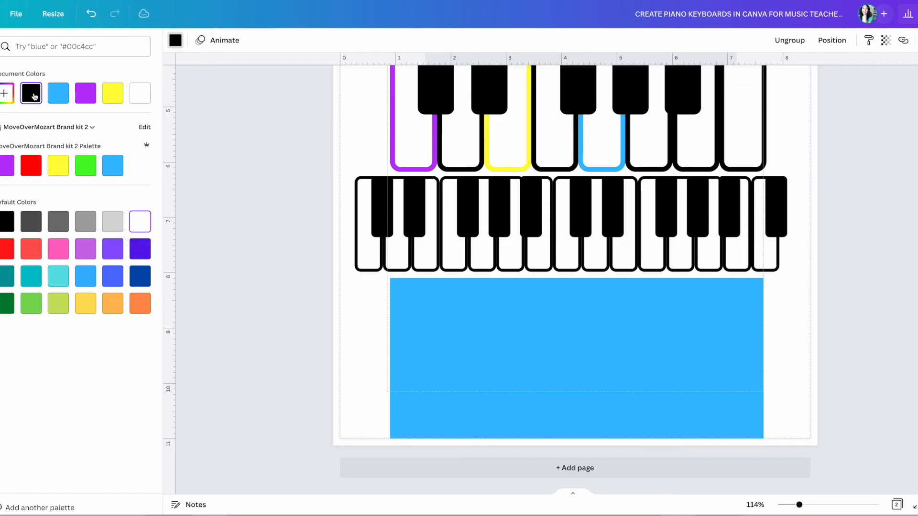
pyautogui.click(478, 339)
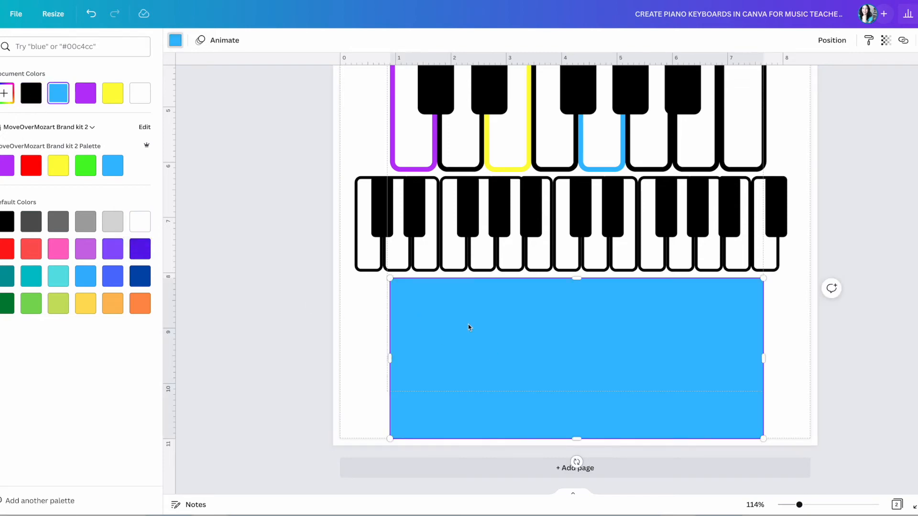
pyautogui.click(31, 93)
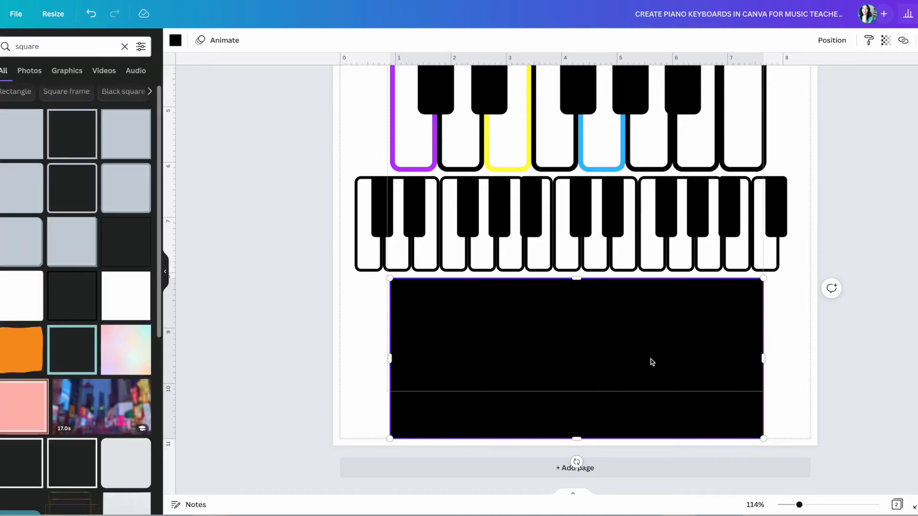
pyautogui.scroll(1, 650, 339)
pyautogui.scroll(3, 649, 340)
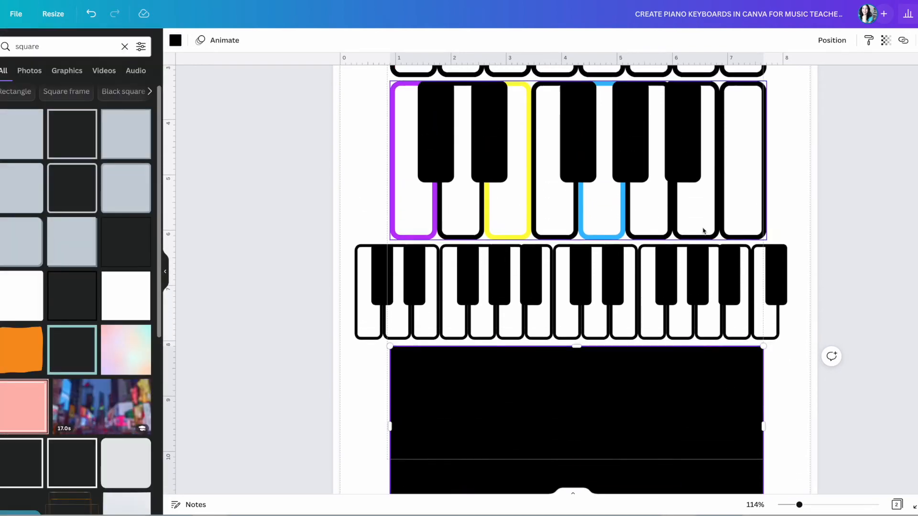
pyautogui.click(737, 215)
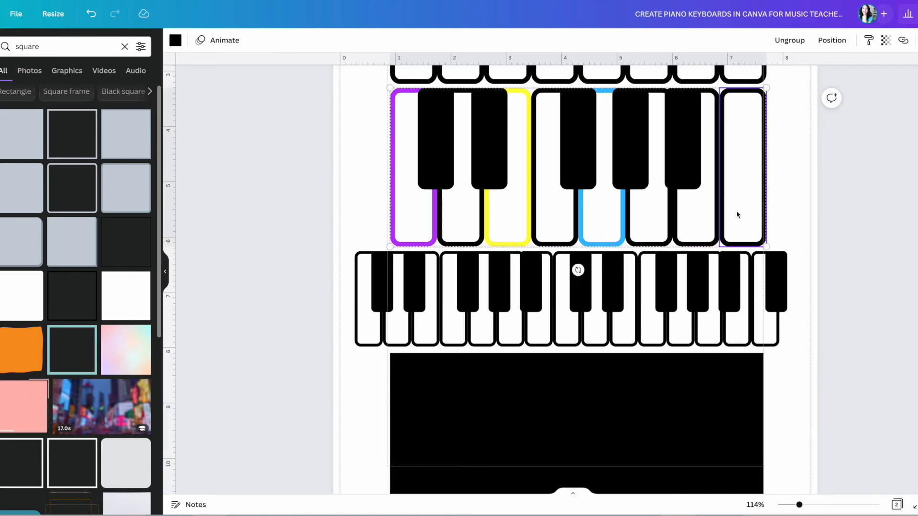
pyautogui.scroll(-3, 708, 385)
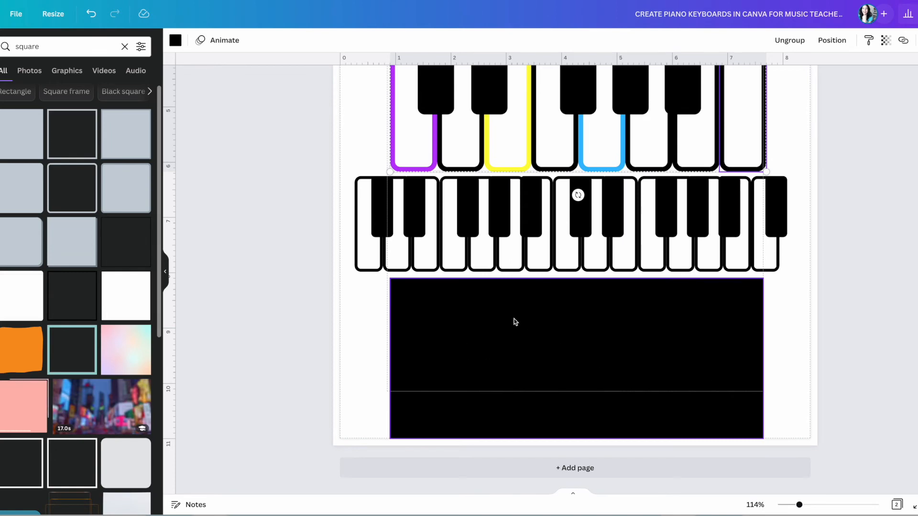
pyautogui.scroll(3, 511, 317)
pyautogui.scroll(-3, 506, 351)
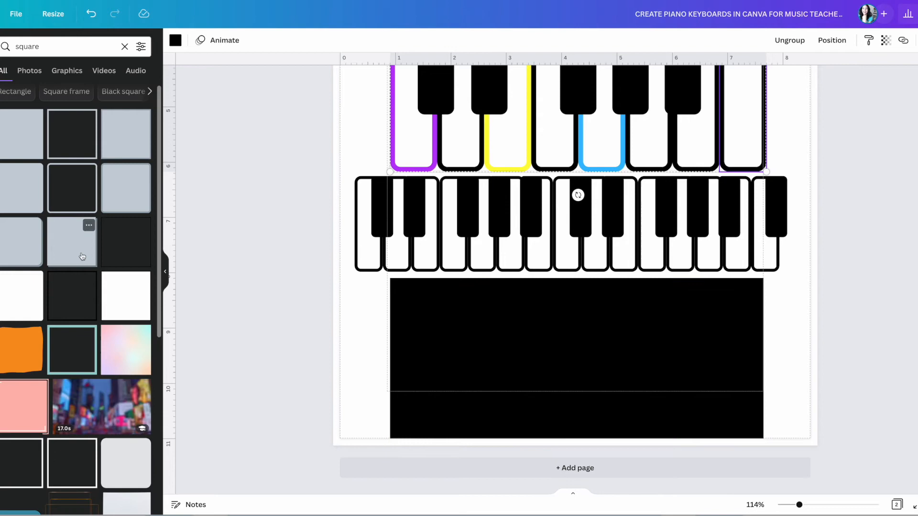
# Add a yellow rounded square, replacing a grey one, shrink it, and place it in the black block.
pyautogui.click(21, 246)
pyautogui.moveTo(546, 167); pyautogui.dragTo(524, 234)
pyautogui.hotkey('ctrl', 'z')
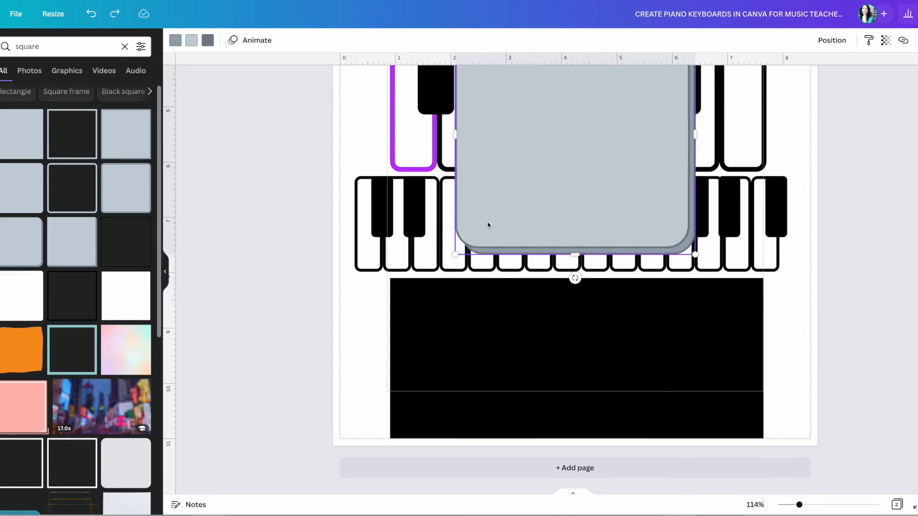
pyautogui.hotkey('ctrl', 'z')
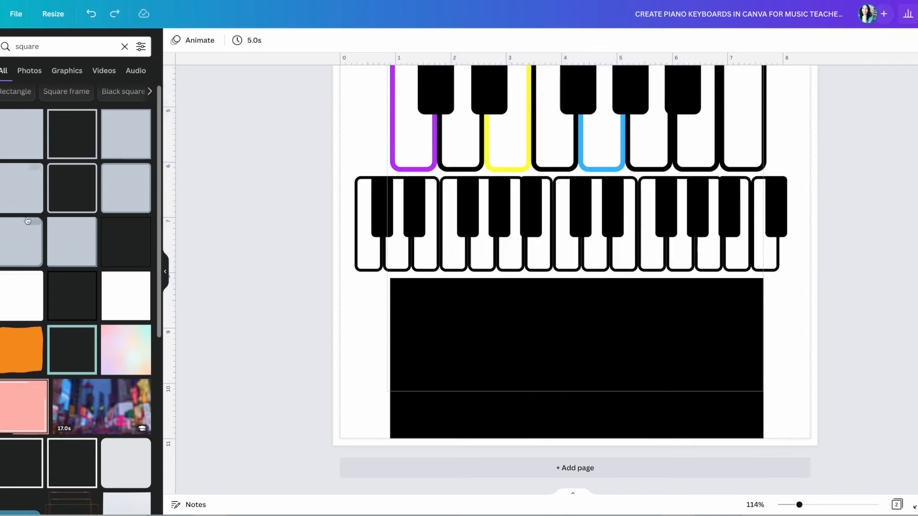
pyautogui.click(27, 191)
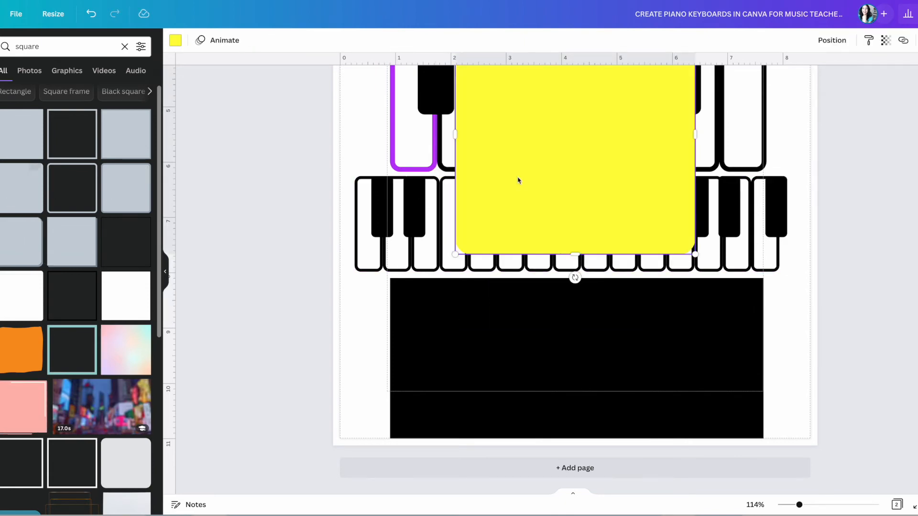
pyautogui.moveTo(571, 147); pyautogui.dragTo(527, 301)
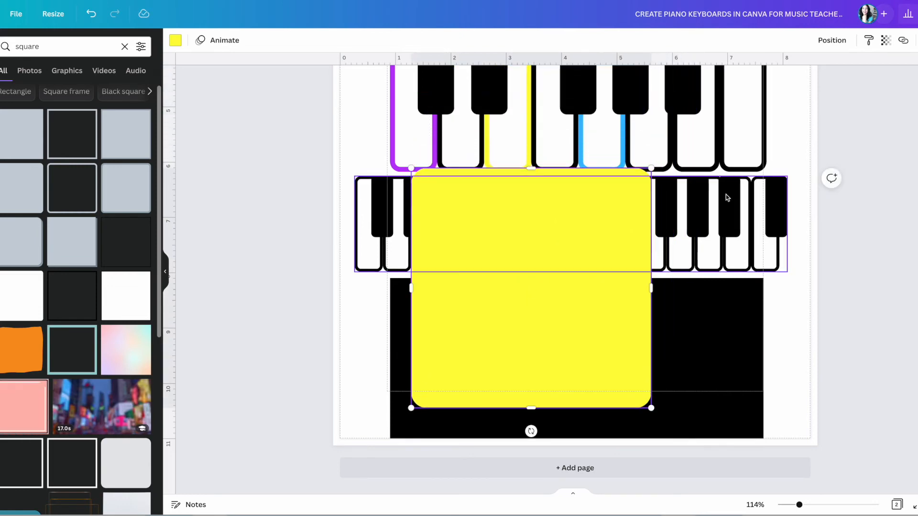
pyautogui.moveTo(651, 168); pyautogui.dragTo(558, 260)
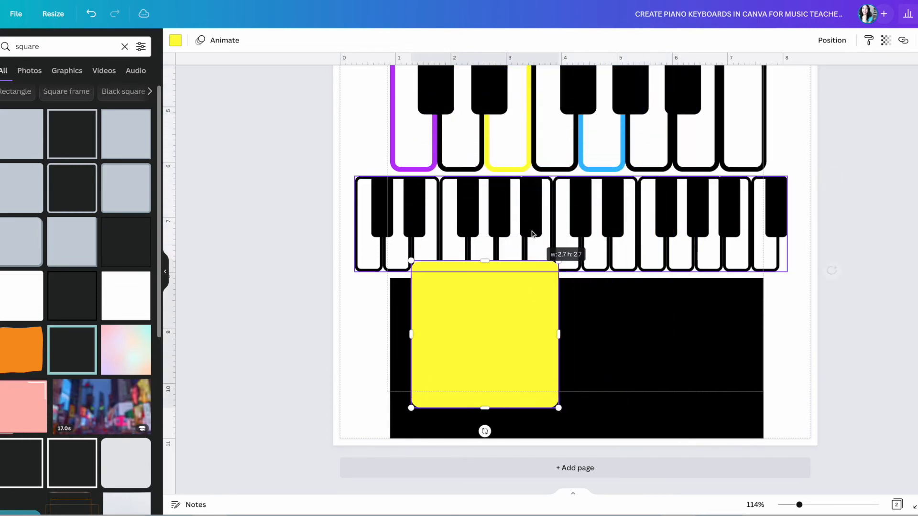
pyautogui.moveTo(490, 359); pyautogui.dragTo(475, 381)
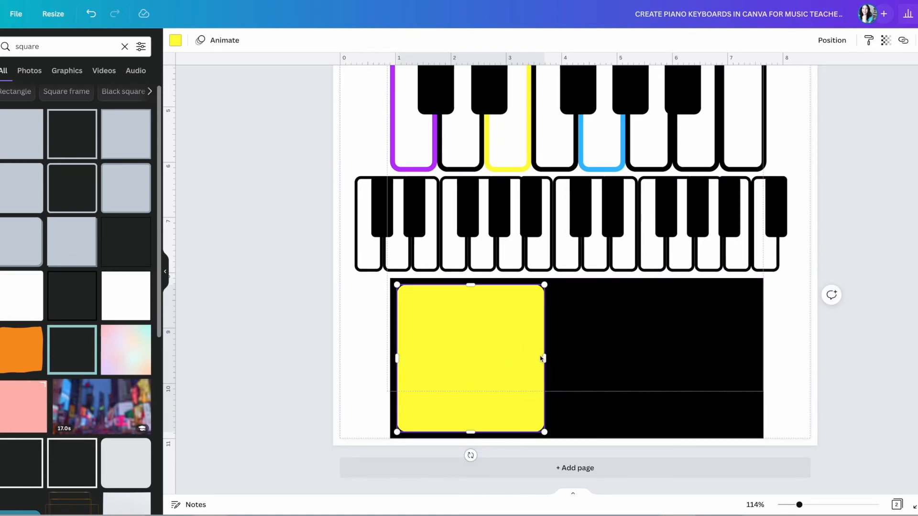
# Narrow the yellow square into a thin key at the block's left end, zoomed to 158%.
pyautogui.moveTo(539, 358); pyautogui.dragTo(444, 358)
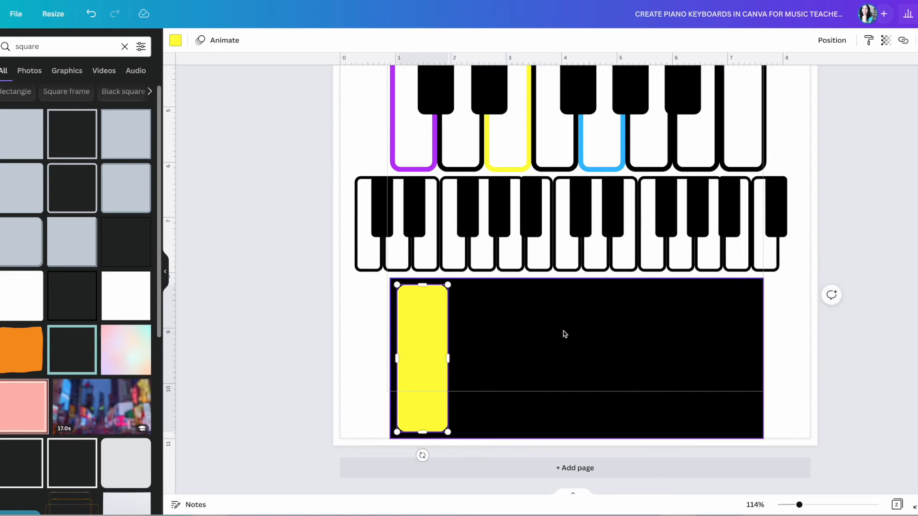
pyautogui.click(810, 505)
pyautogui.scroll(-2, 745, 368)
pyautogui.scroll(-1, 748, 361)
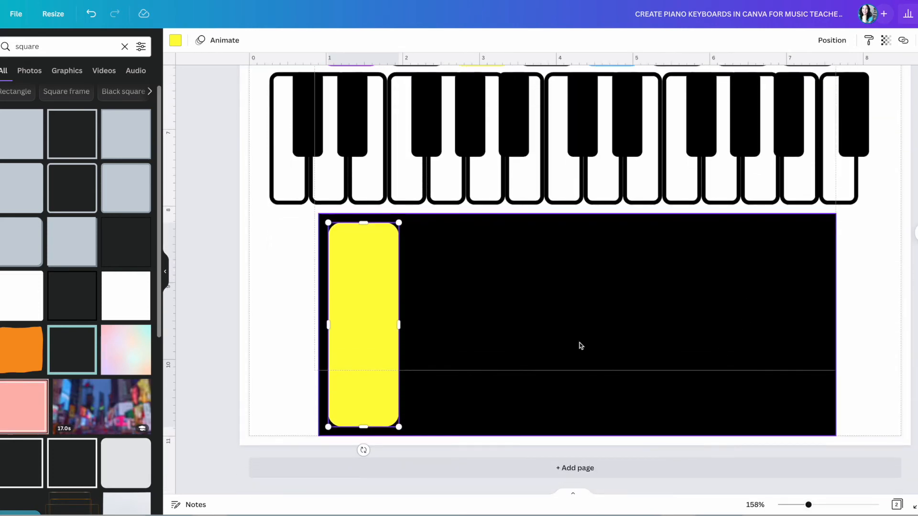
pyautogui.moveTo(361, 323); pyautogui.dragTo(388, 324)
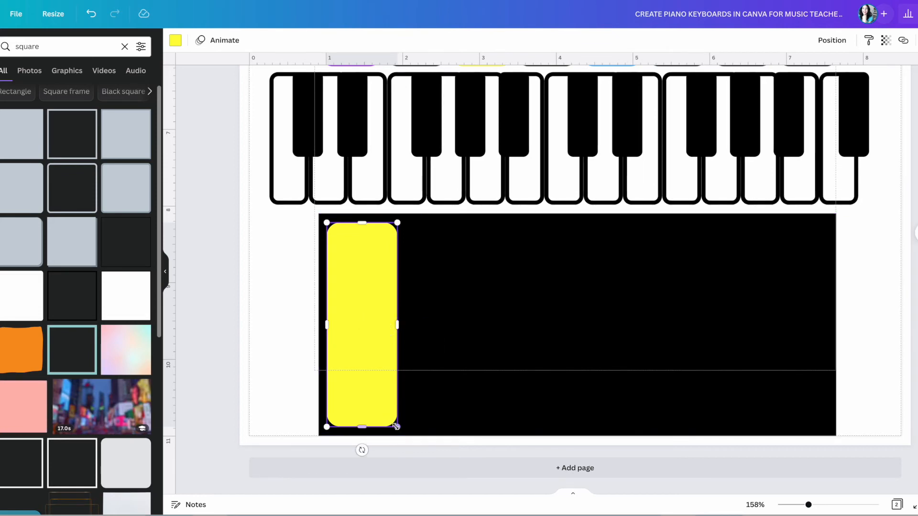
pyautogui.moveTo(396, 427)
pyautogui.mouseDown()
pyautogui.moveTo(389, 421)
pyautogui.moveTo(396, 425)
pyautogui.mouseUp()
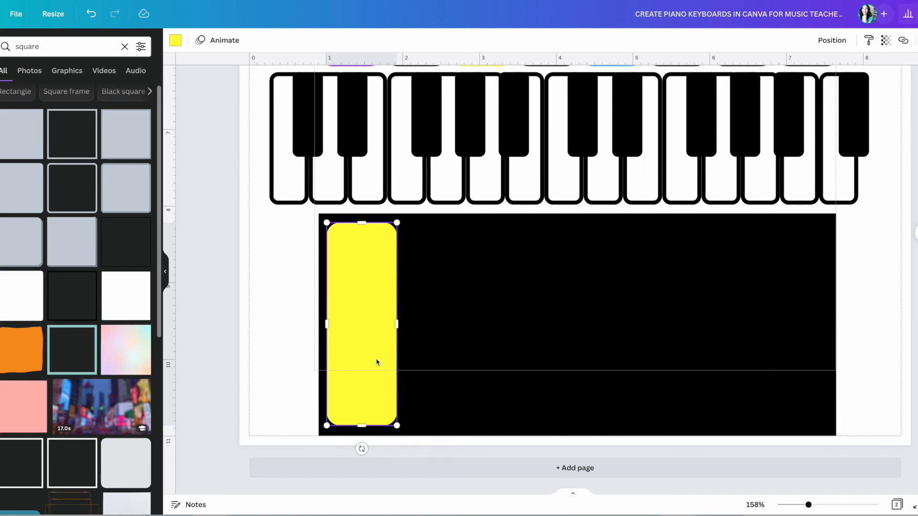
# Make the key white and duplicate it into a row of side-by-side keys.
pyautogui.click(176, 40)
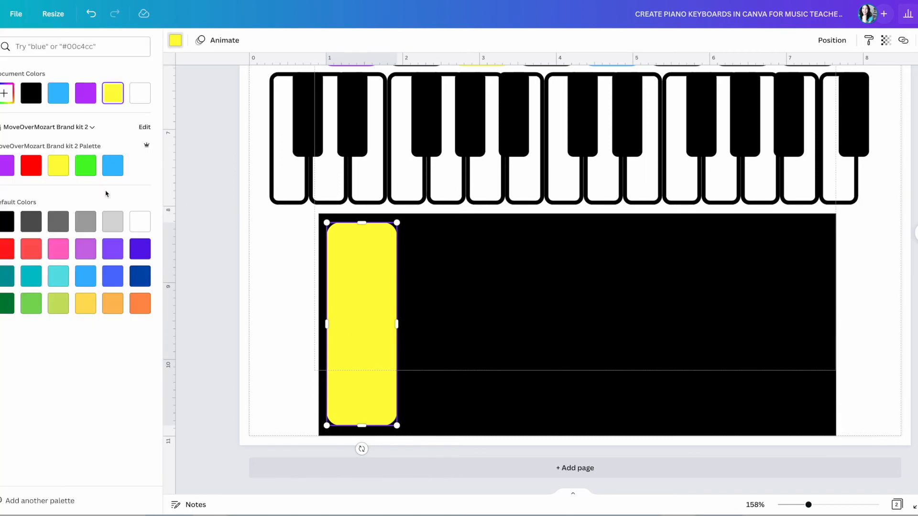
pyautogui.click(138, 222)
pyautogui.hotkey('ctrl', 'd')
pyautogui.moveTo(375, 320); pyautogui.dragTo(429, 304)
pyautogui.hotkey('ctrl', 'd')
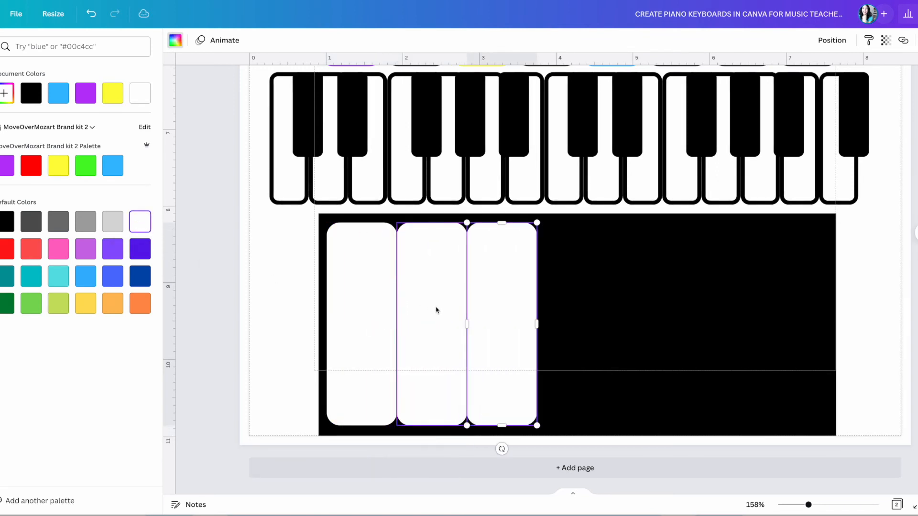
pyautogui.hotkey('ctrl', 'd')
pyautogui.hotkey('ctrl', 'd')
pyautogui.hotkey('ctrl', 'd')
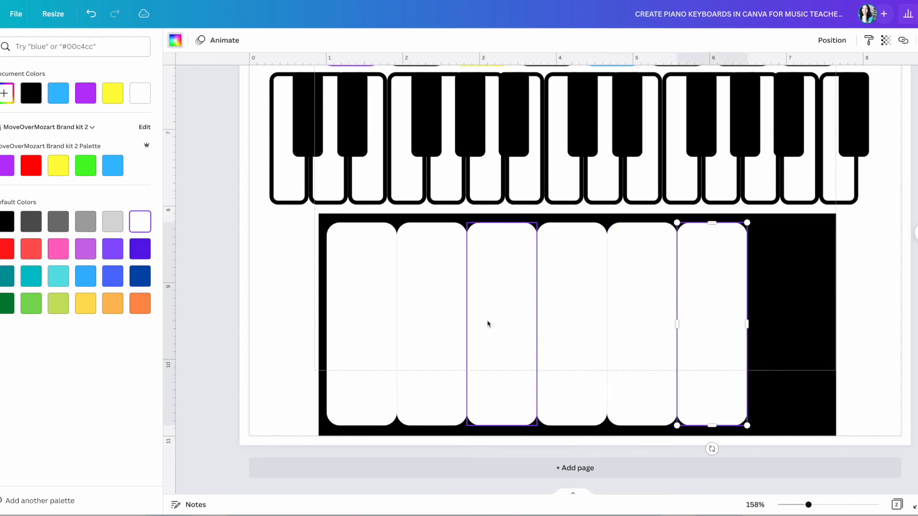
pyautogui.hotkey('ctrl', 'd')
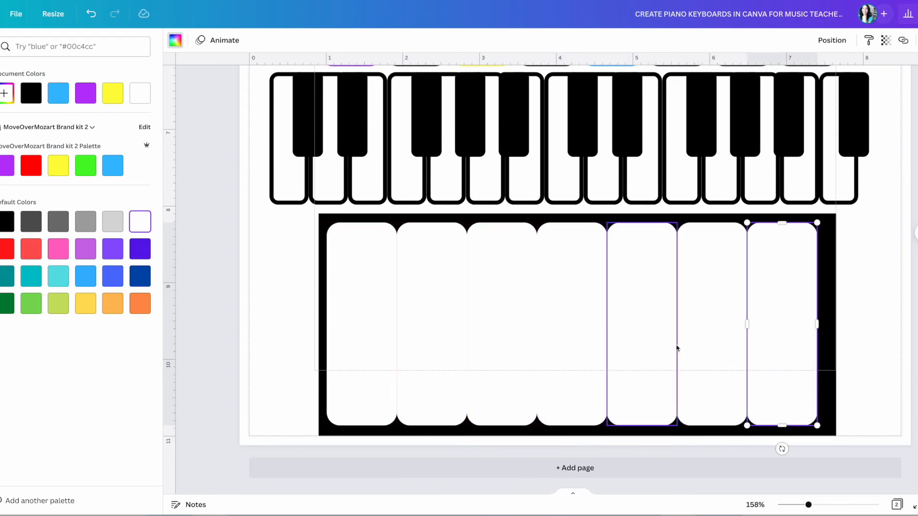
# Widen the black rectangle to the right and add an eighth white key.
pyautogui.click(831, 354)
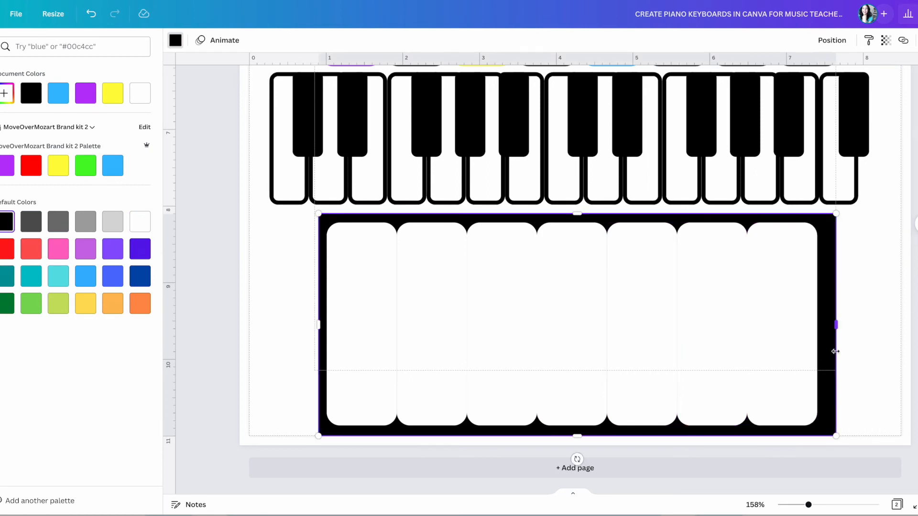
pyautogui.moveTo(839, 334); pyautogui.dragTo(893, 333)
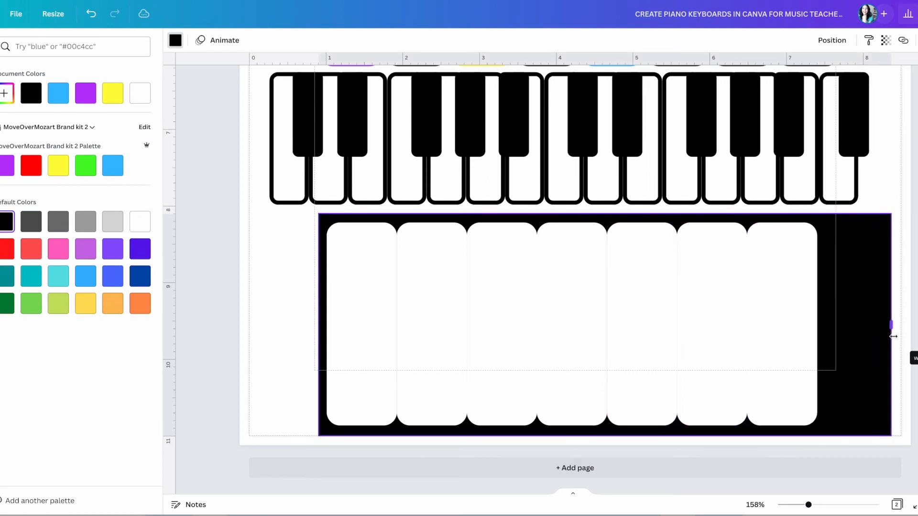
pyautogui.click(791, 379)
pyautogui.hotkey('ctrl', 'd')
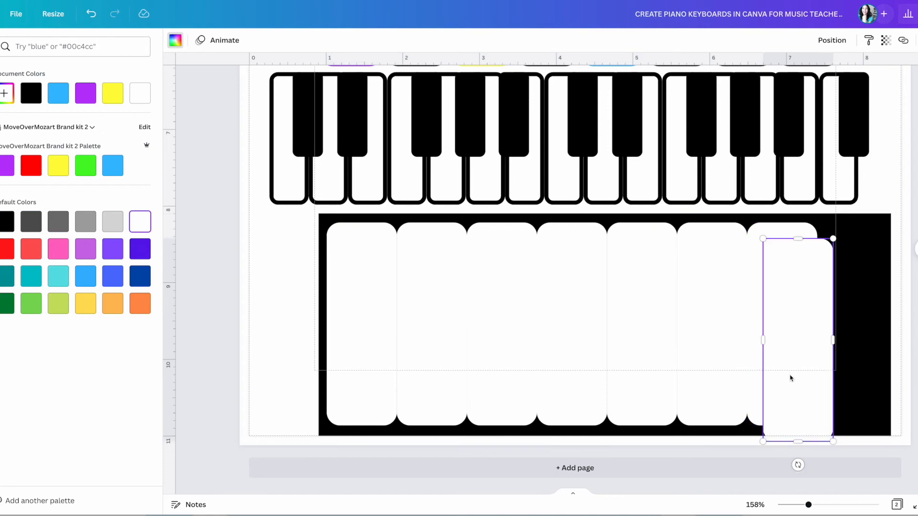
pyautogui.moveTo(791, 377); pyautogui.dragTo(845, 361)
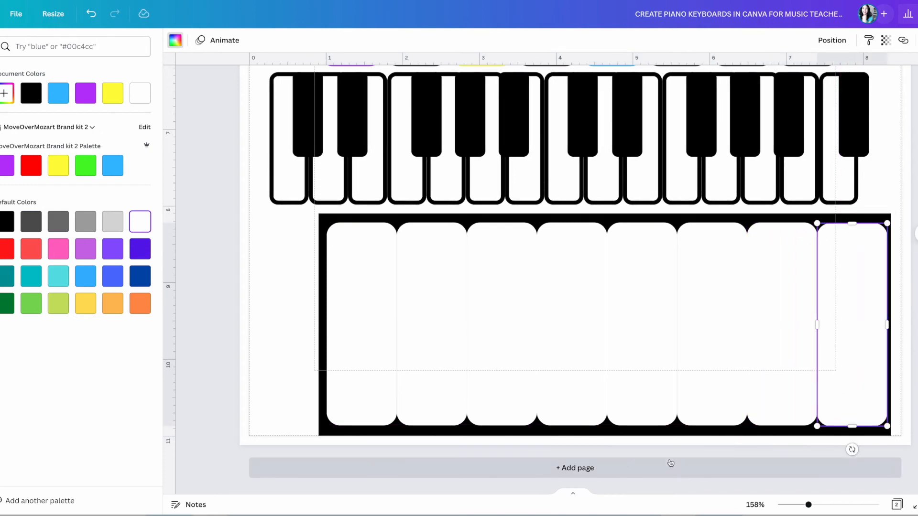
# Adjust the black frame's left and right edges around the keys, then select everything.
pyautogui.click(343, 369)
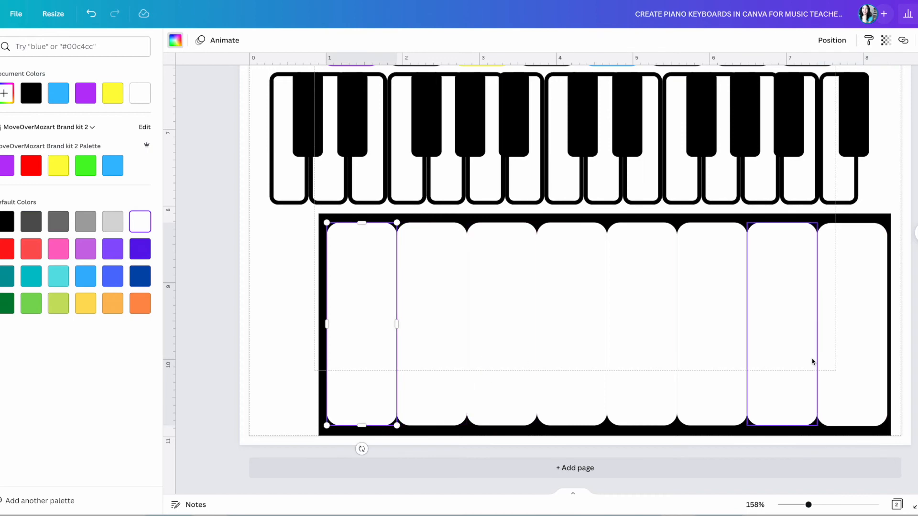
pyautogui.click(321, 407)
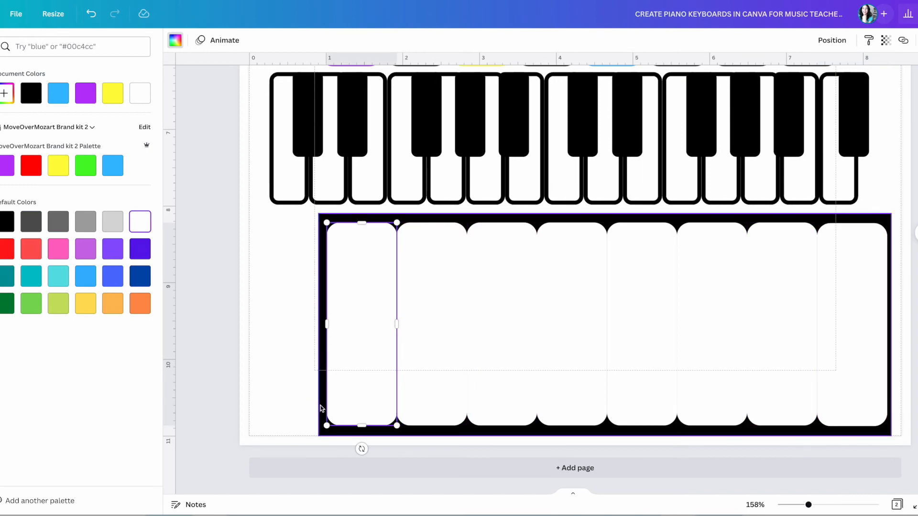
pyautogui.moveTo(318, 333); pyautogui.dragTo(280, 325)
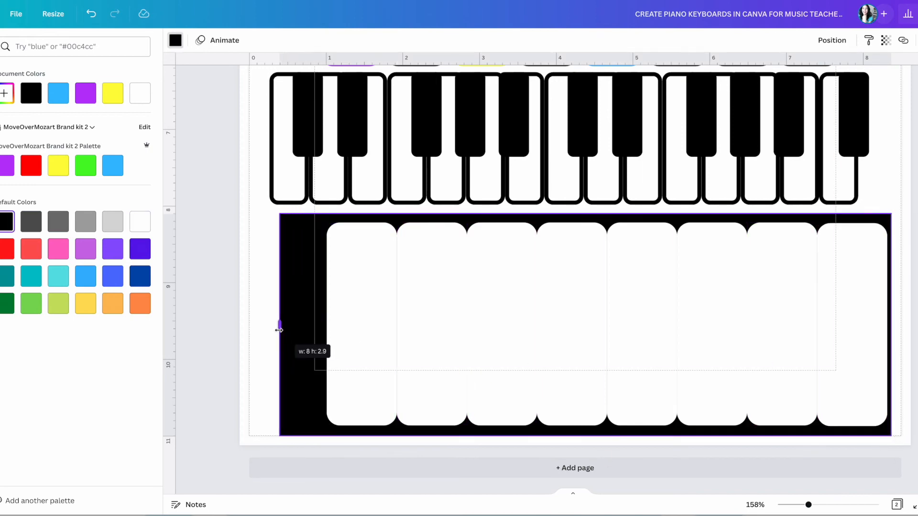
pyautogui.moveTo(892, 327); pyautogui.dragTo(913, 326)
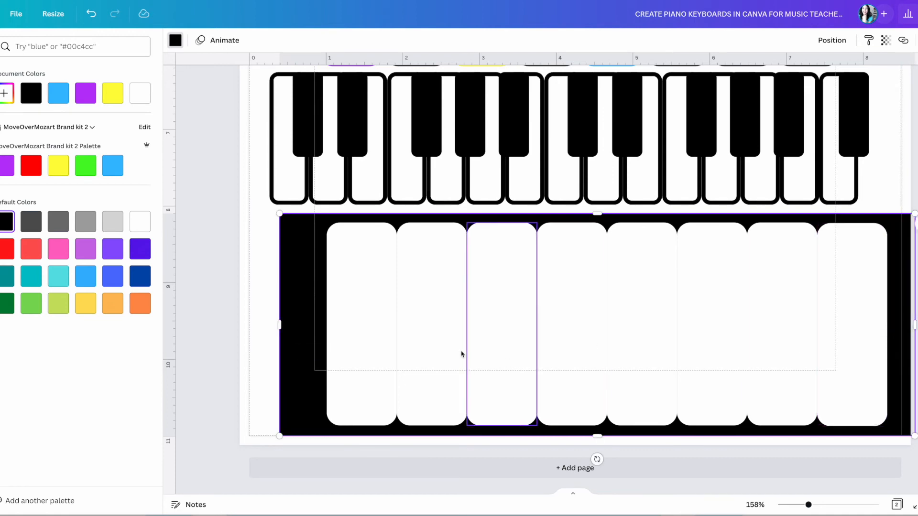
pyautogui.moveTo(283, 327); pyautogui.dragTo(303, 326)
pyautogui.click(268, 260)
pyautogui.moveTo(278, 260); pyautogui.dragTo(840, 364)
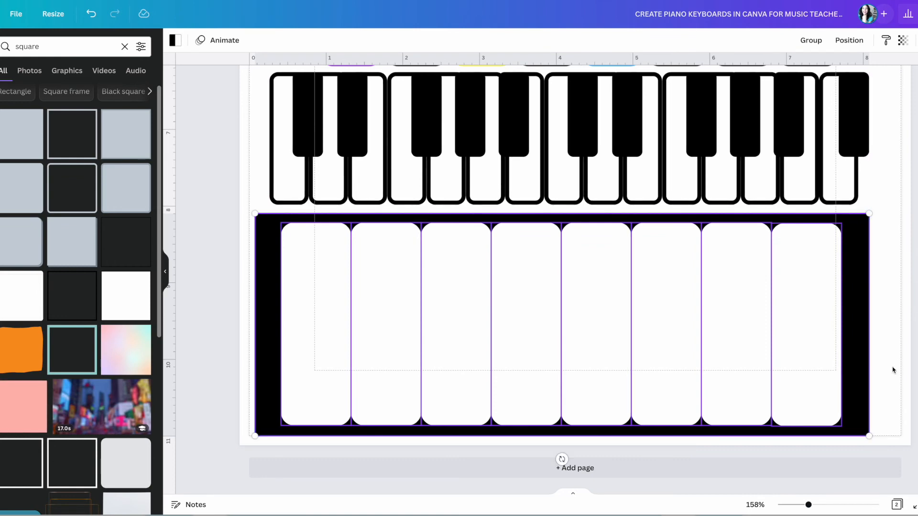
# Ungroup the colored-outline keyboard and select one of its black keys.
pyautogui.click(892, 370)
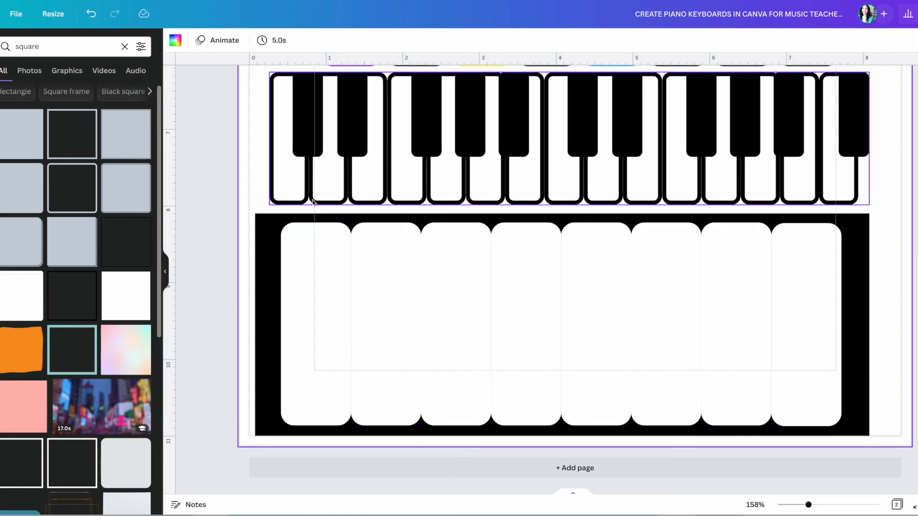
pyautogui.scroll(5, 383, 249)
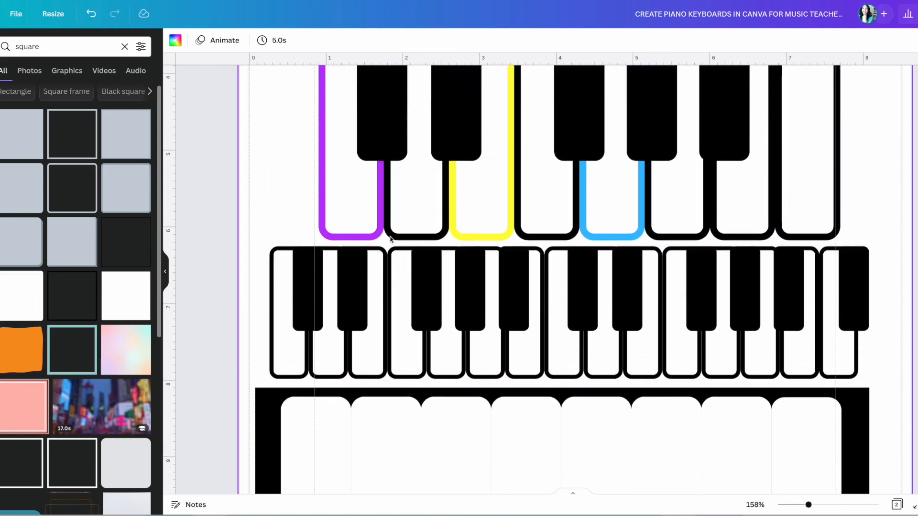
pyautogui.scroll(3, 402, 203)
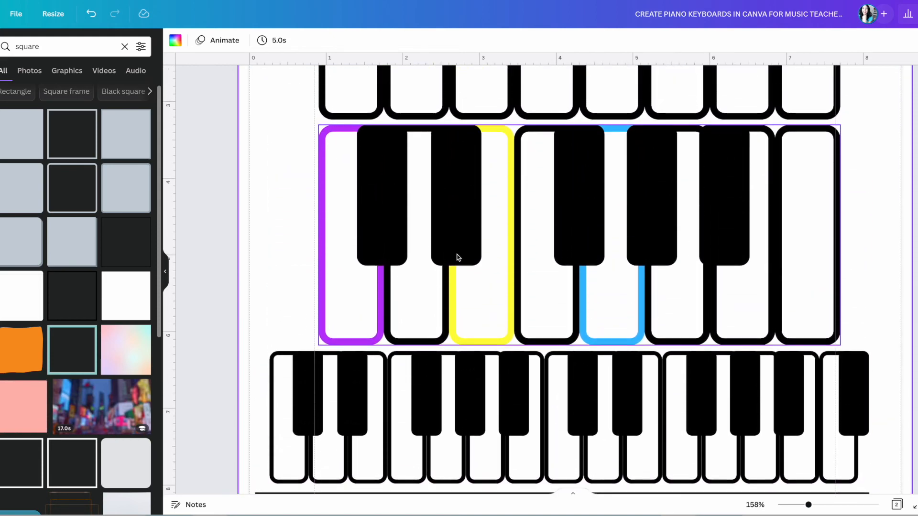
pyautogui.click(471, 258)
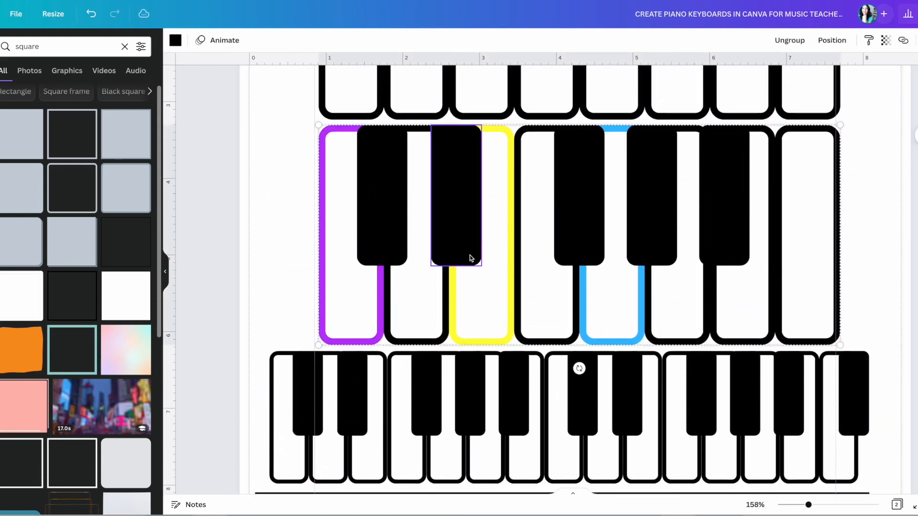
pyautogui.click(801, 40)
pyautogui.click(374, 232)
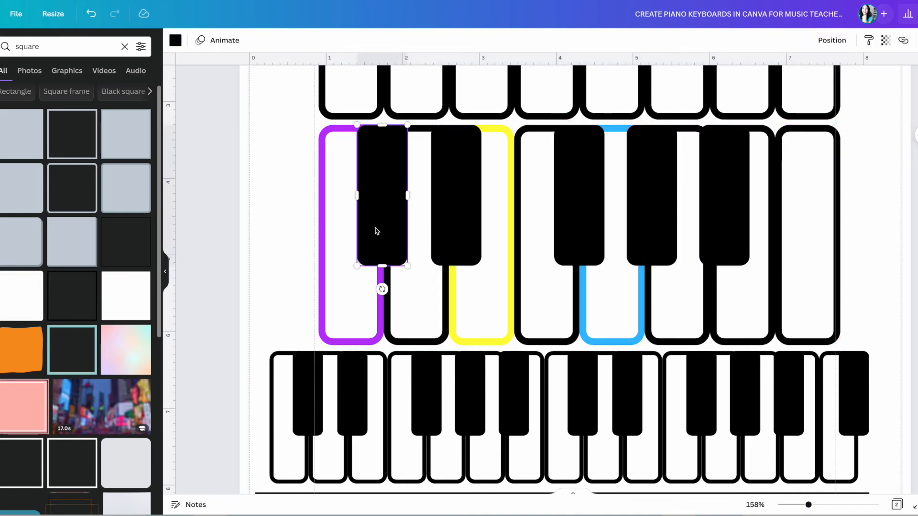
# Copy a black key down onto the black-framed keyboard's first white-key gap.
pyautogui.hotkey('ctrl', 'd')
pyautogui.moveTo(377, 231); pyautogui.dragTo(363, 438)
pyautogui.scroll(-2, 362, 438)
pyautogui.scroll(-4, 364, 437)
pyautogui.moveTo(380, 248); pyautogui.dragTo(354, 405)
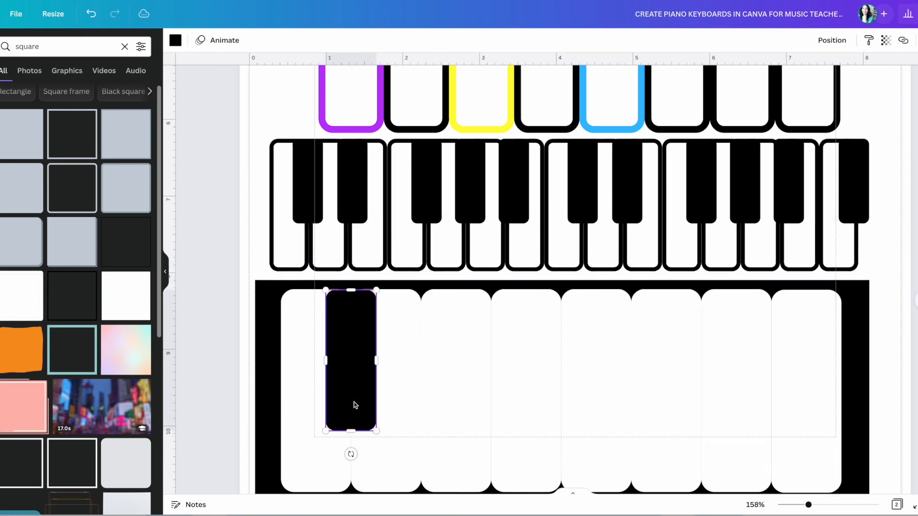
# Duplicate four more black keys into a two-and-three pattern across the white keys.
pyautogui.hotkey('ctrl', 'd')
pyautogui.moveTo(369, 388); pyautogui.dragTo(426, 371)
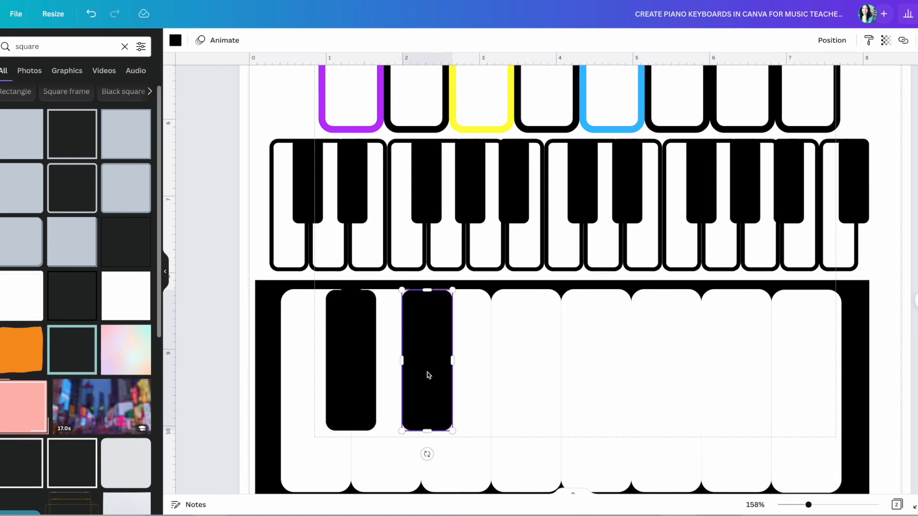
pyautogui.hotkey('ctrl', 'd')
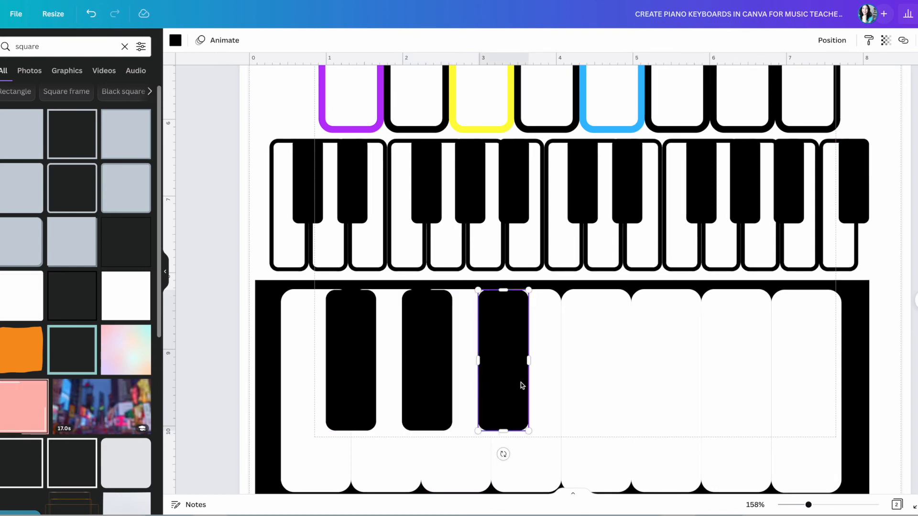
pyautogui.moveTo(510, 383); pyautogui.dragTo(564, 381)
pyautogui.hotkey('ctrl', 'd')
pyautogui.moveTo(675, 383); pyautogui.dragTo(625, 382)
pyautogui.hotkey('ctrl', 'd')
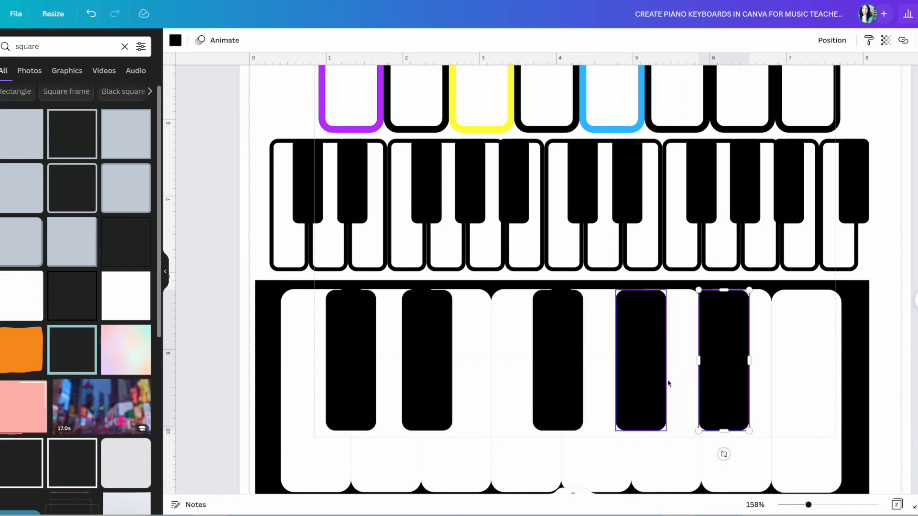
pyautogui.moveTo(710, 379); pyautogui.dragTo(699, 379)
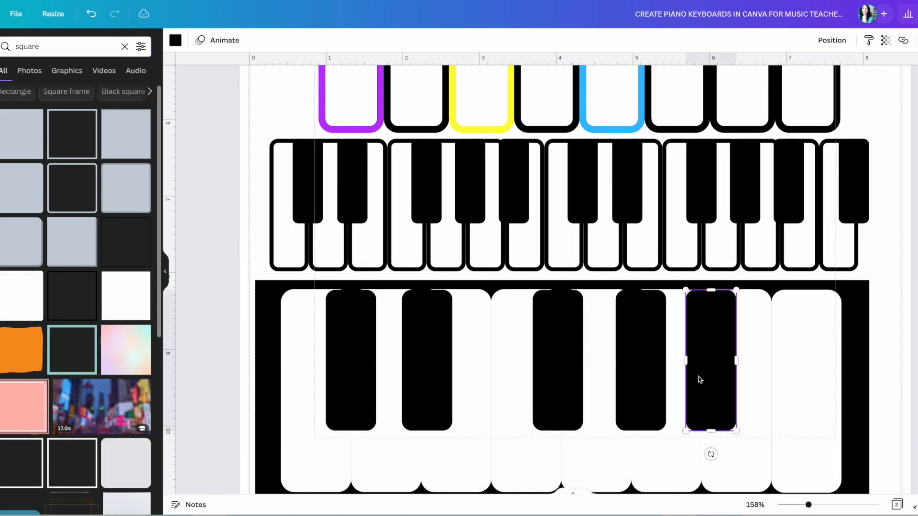
# Copy a black key to the right end of the black-framed keyboard.
pyautogui.scroll(10, 641, 339)
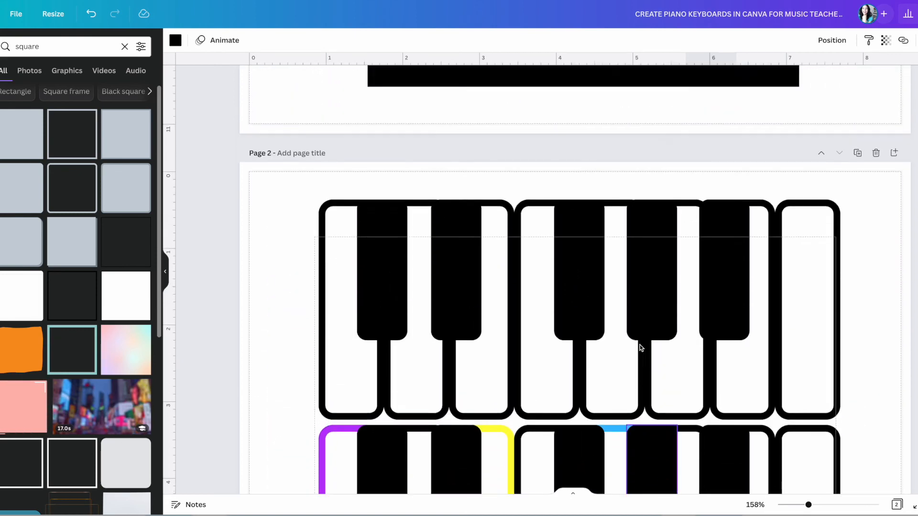
pyautogui.scroll(5, 641, 347)
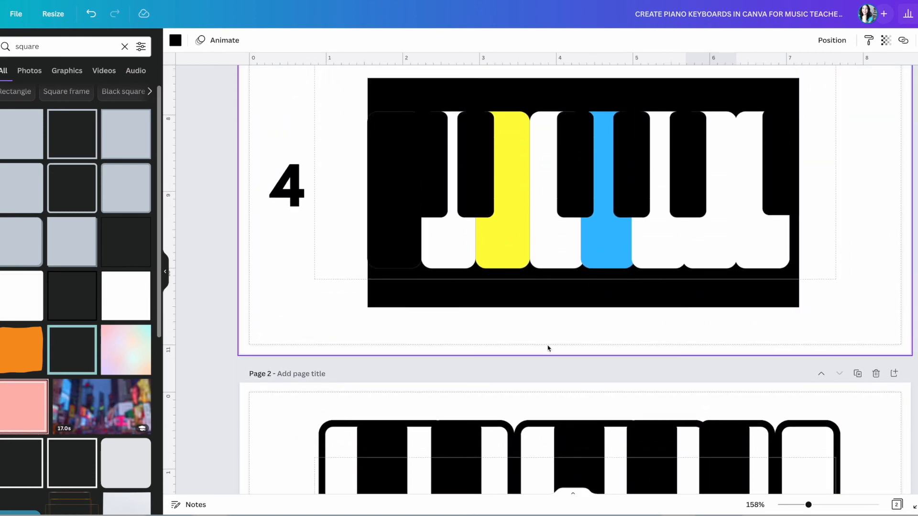
pyautogui.scroll(-10, 548, 348)
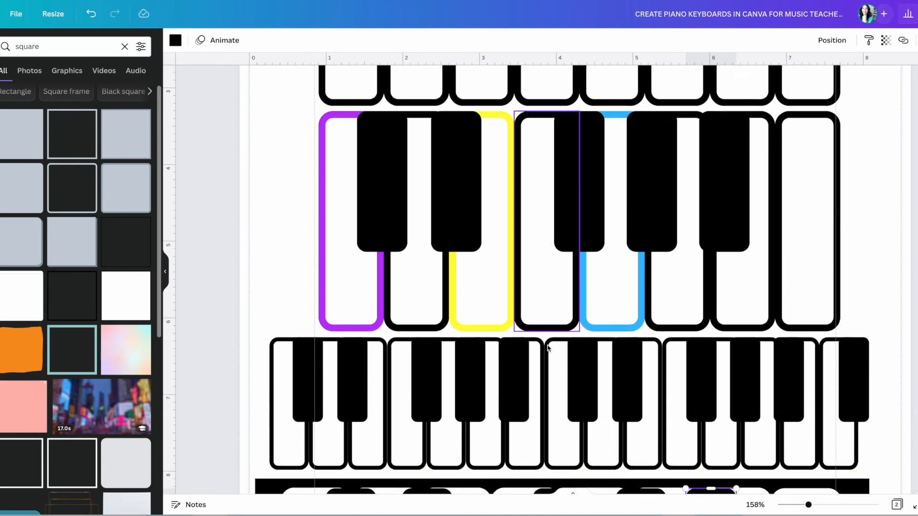
pyautogui.scroll(-5, 548, 348)
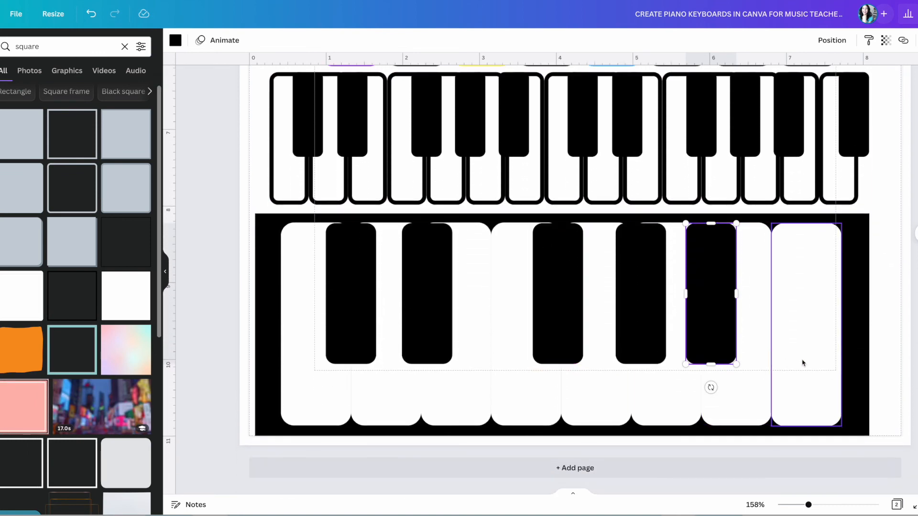
pyautogui.click(803, 361)
pyautogui.click(719, 313)
pyautogui.hotkey('ctrl', 'd')
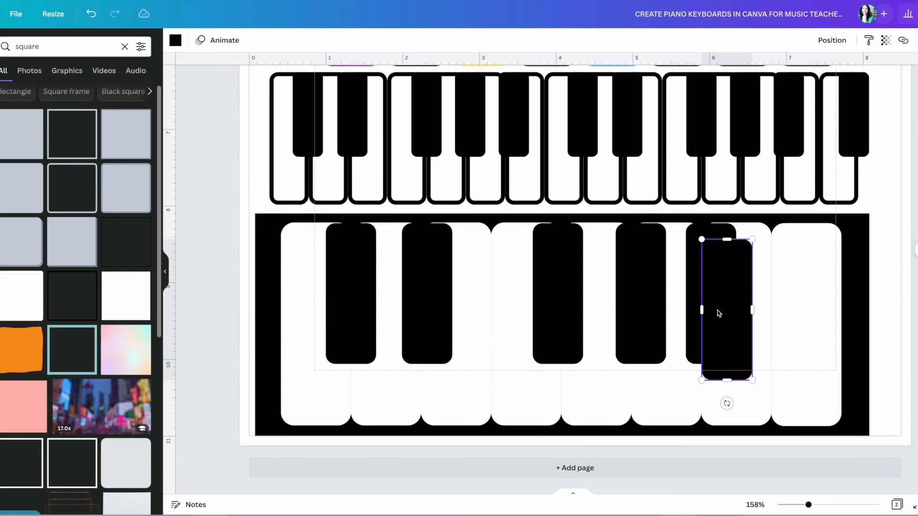
pyautogui.moveTo(730, 321); pyautogui.dragTo(830, 305)
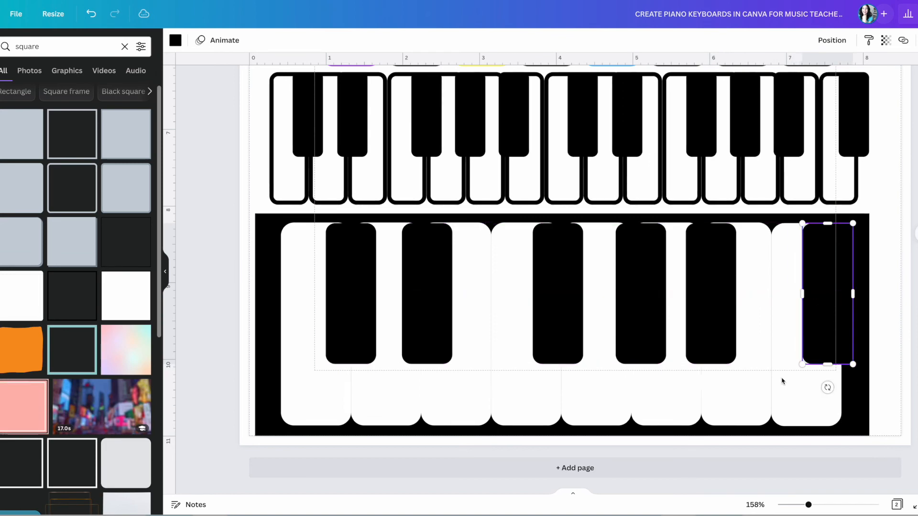
# Select the first white key and hide the side panel for more canvas room.
pyautogui.click(324, 411)
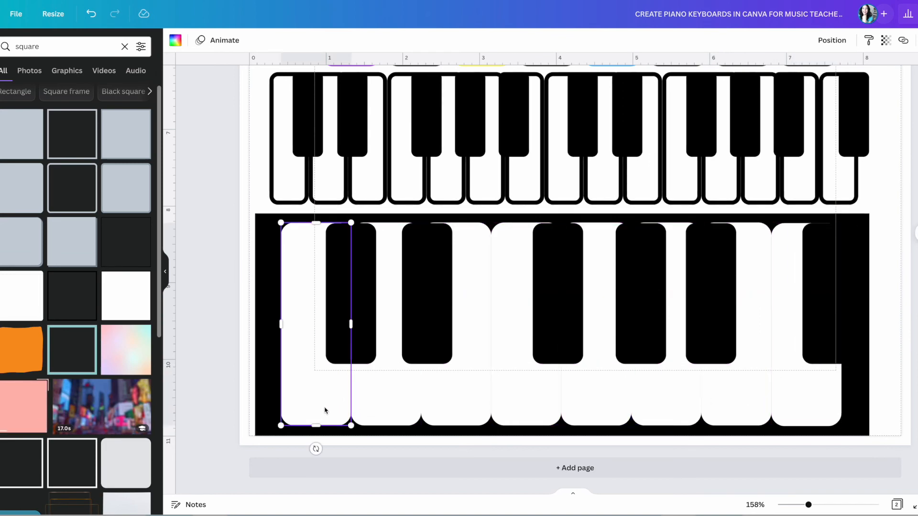
pyautogui.click(165, 273)
pyautogui.scroll(5, 434, 238)
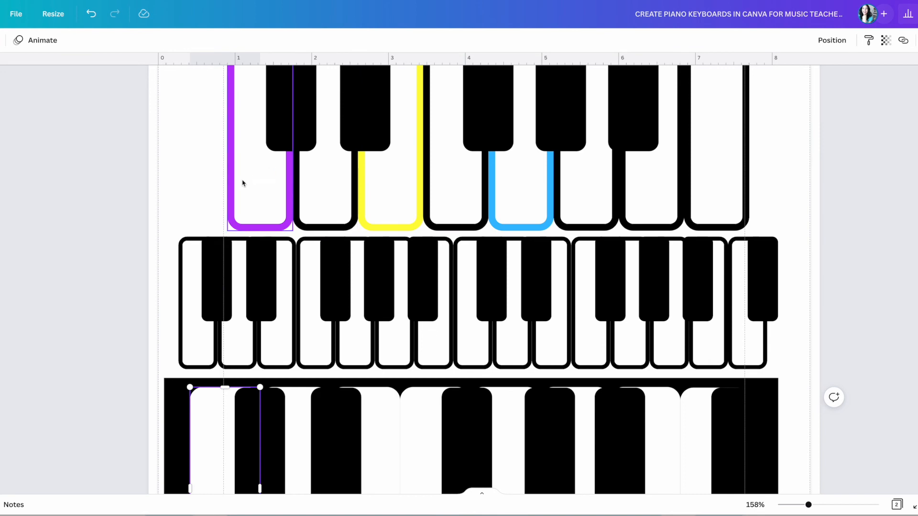
pyautogui.scroll(-5, 270, 180)
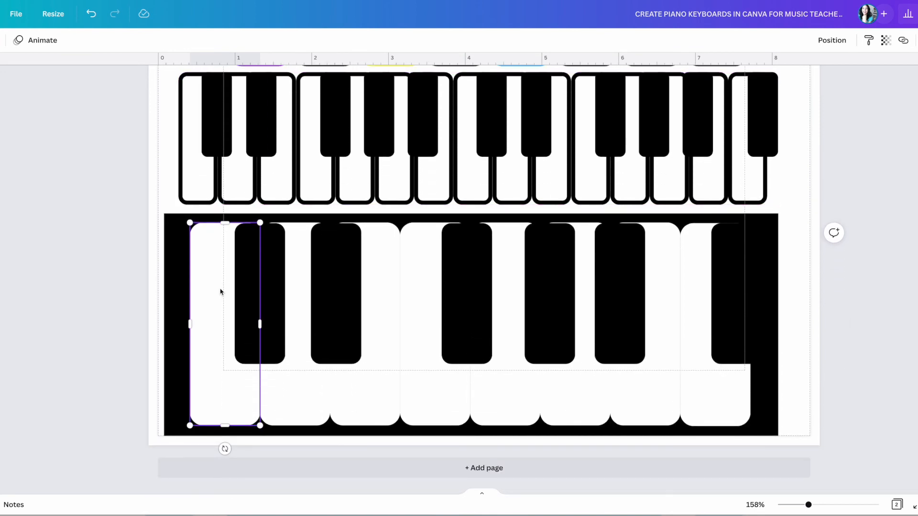
# Color the framed keyboard's first, third and fifth white keys purple, yellow and blue.
pyautogui.click(0, 41)
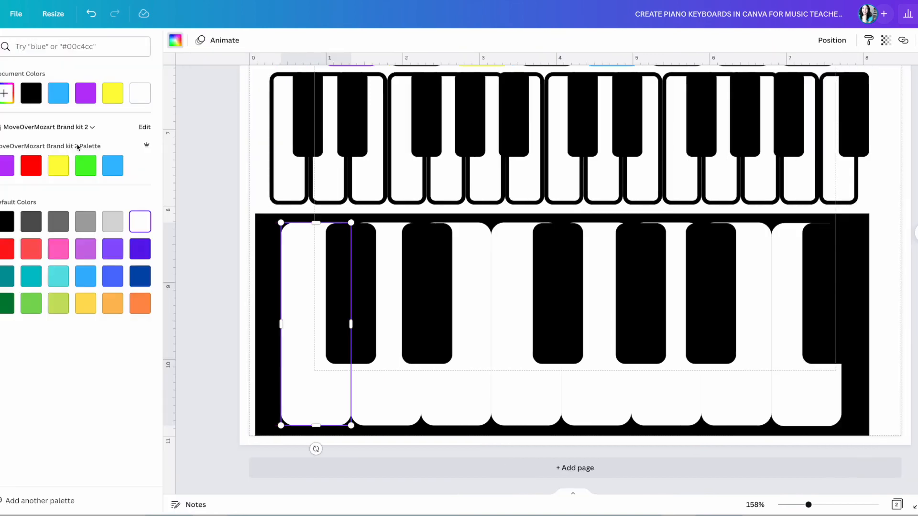
pyautogui.click(3, 166)
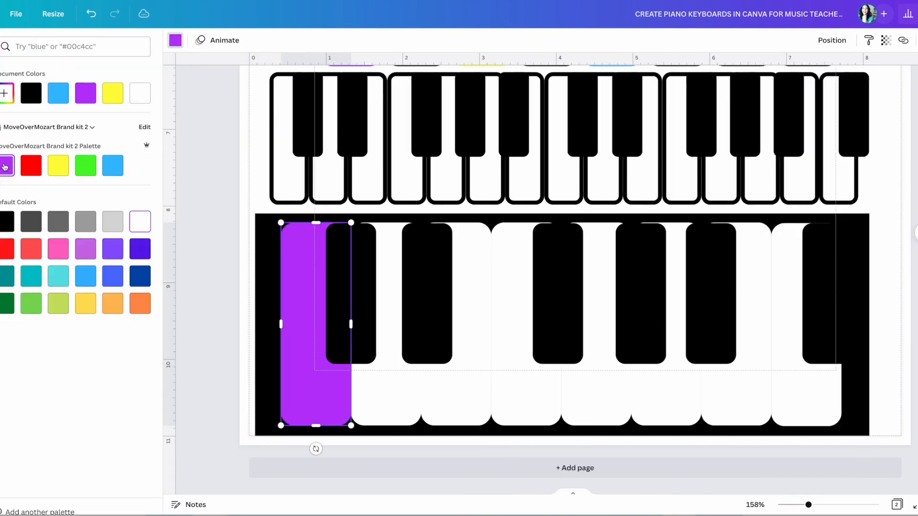
pyautogui.click(453, 377)
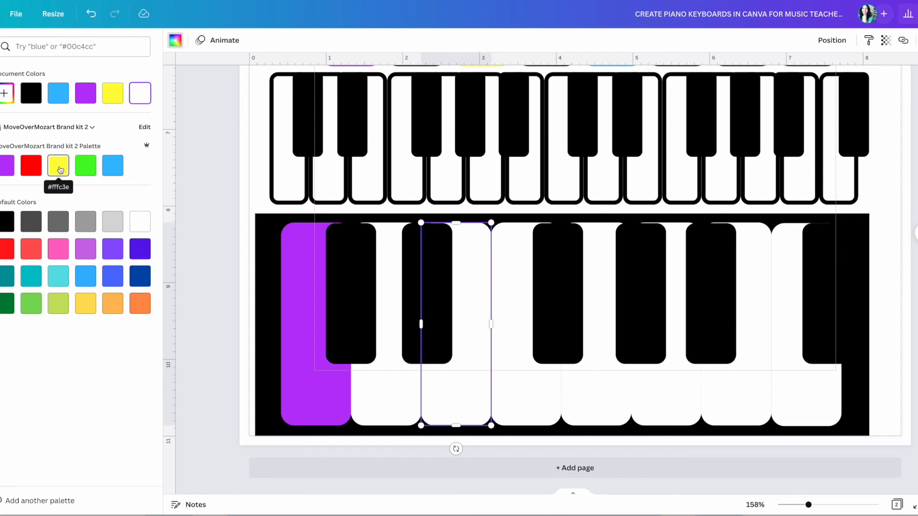
pyautogui.click(59, 167)
pyautogui.click(582, 394)
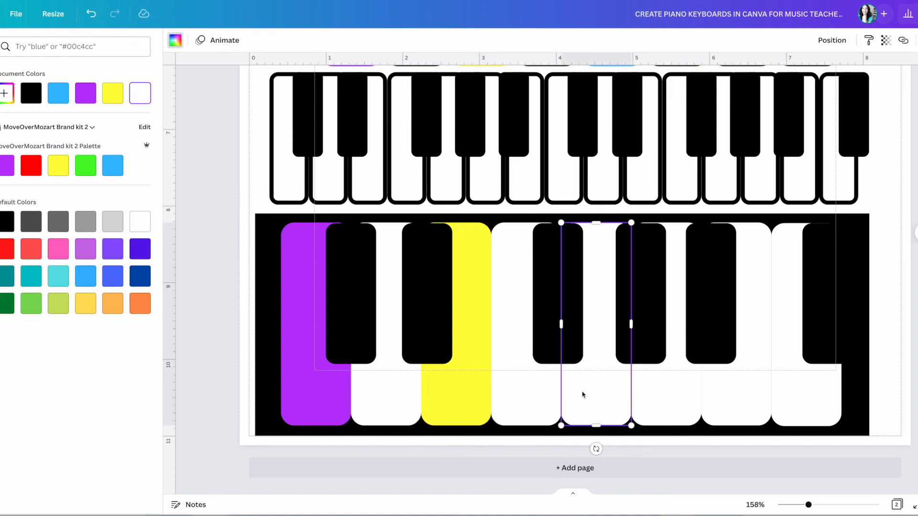
pyautogui.click(115, 168)
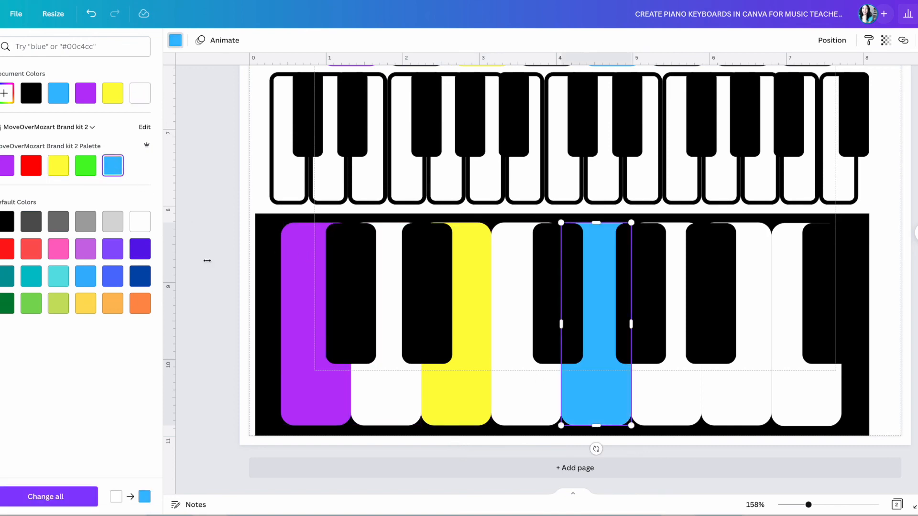
pyautogui.click(895, 435)
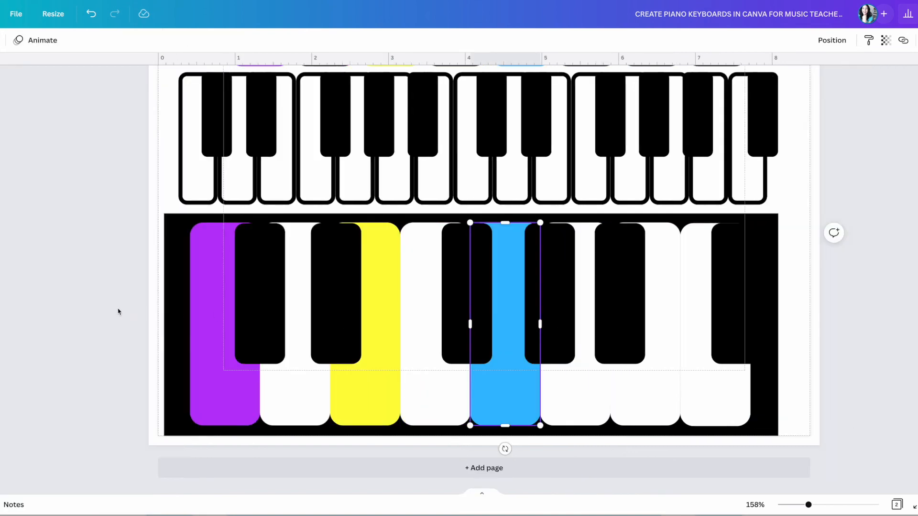
pyautogui.click(147, 303)
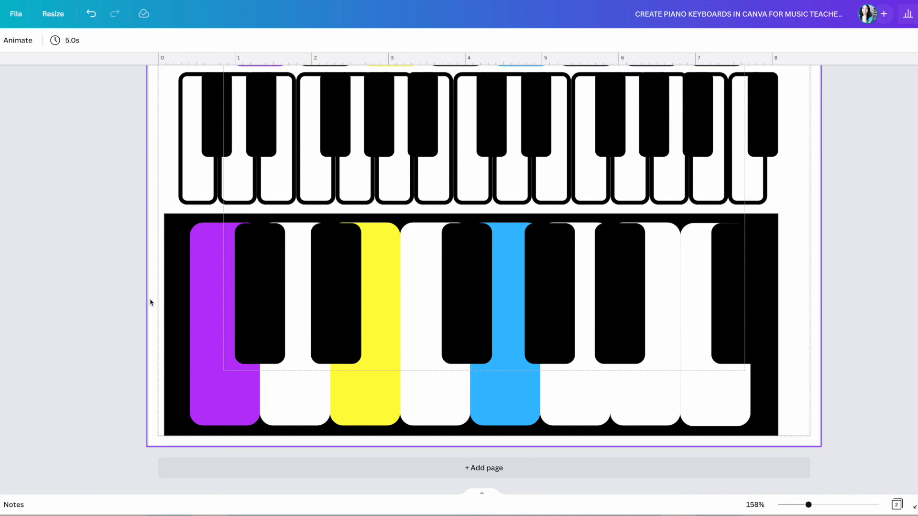
# Group the frame and keys, shrink the keyboard, and centre it below the multi-octave keyboard.
pyautogui.moveTo(151, 301); pyautogui.dragTo(788, 407)
pyautogui.click(810, 41)
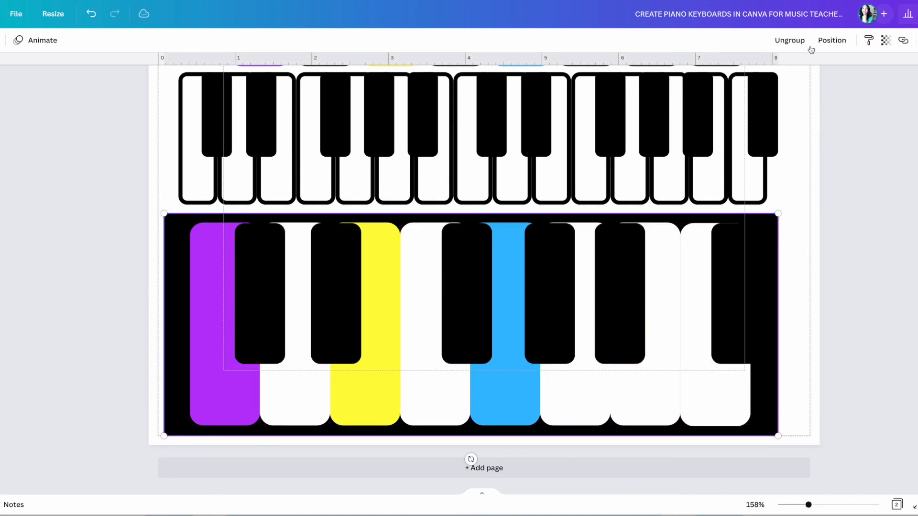
pyautogui.moveTo(777, 214); pyautogui.dragTo(693, 294)
pyautogui.moveTo(595, 322); pyautogui.dragTo(645, 301)
# Review the page of four keyboards and deselect the grouped keyboard.
pyautogui.scroll(2, 766, 260)
pyautogui.scroll(7, 771, 270)
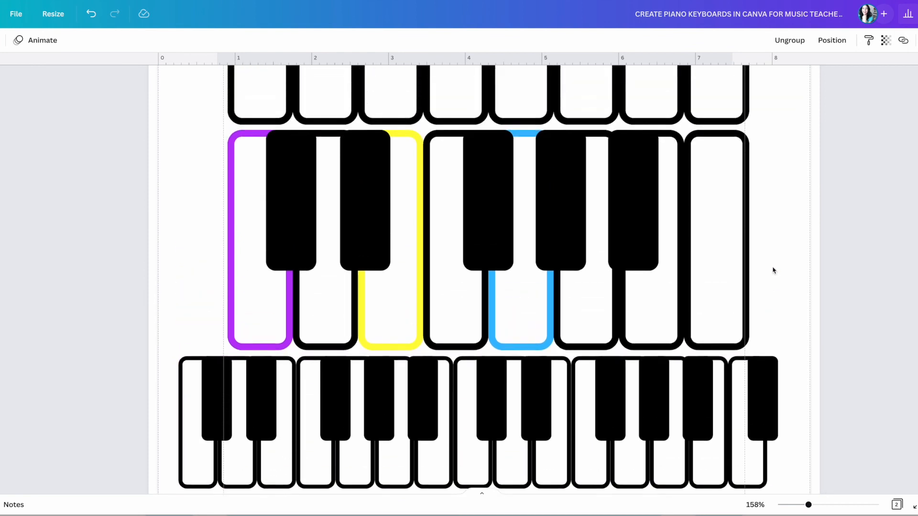
pyautogui.scroll(2, 778, 270)
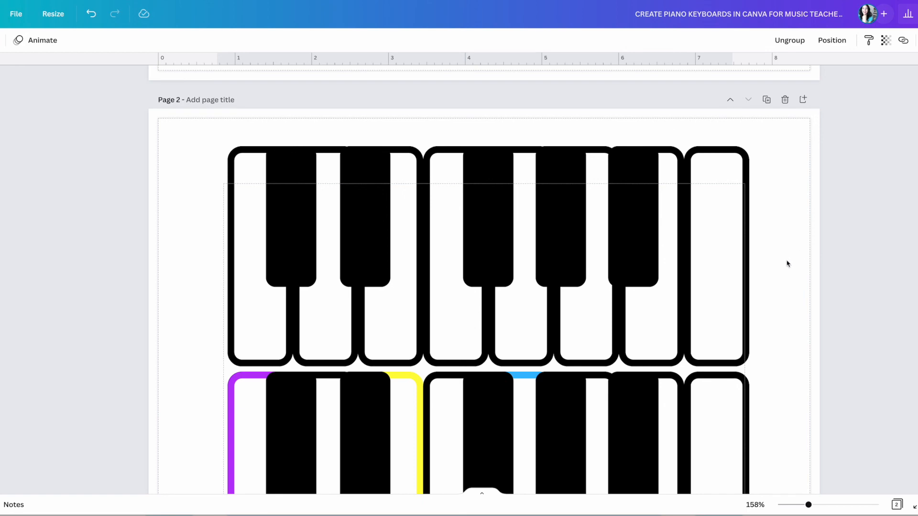
pyautogui.scroll(-4, 788, 263)
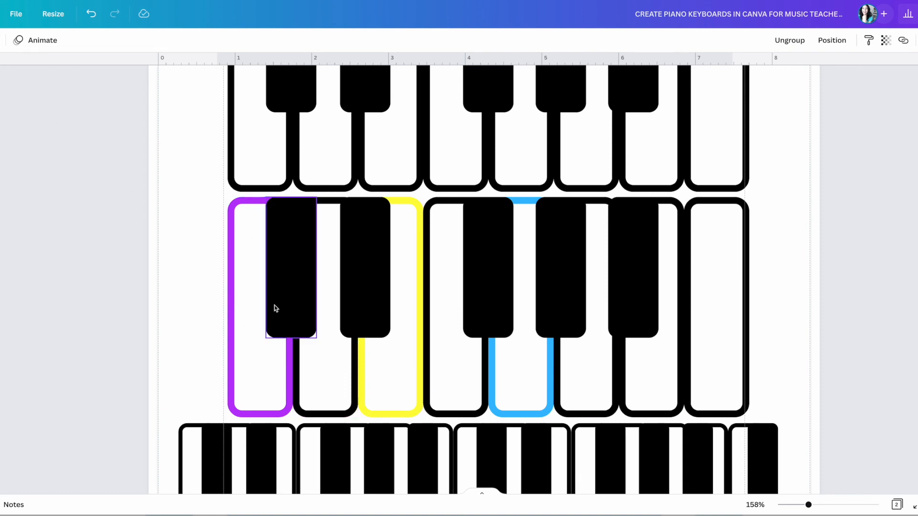
pyautogui.scroll(-2, 761, 360)
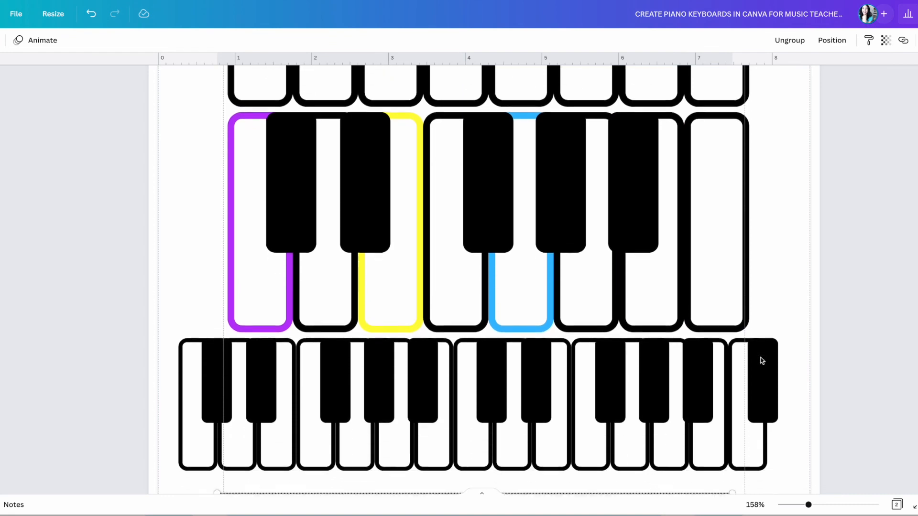
pyautogui.scroll(-3, 761, 361)
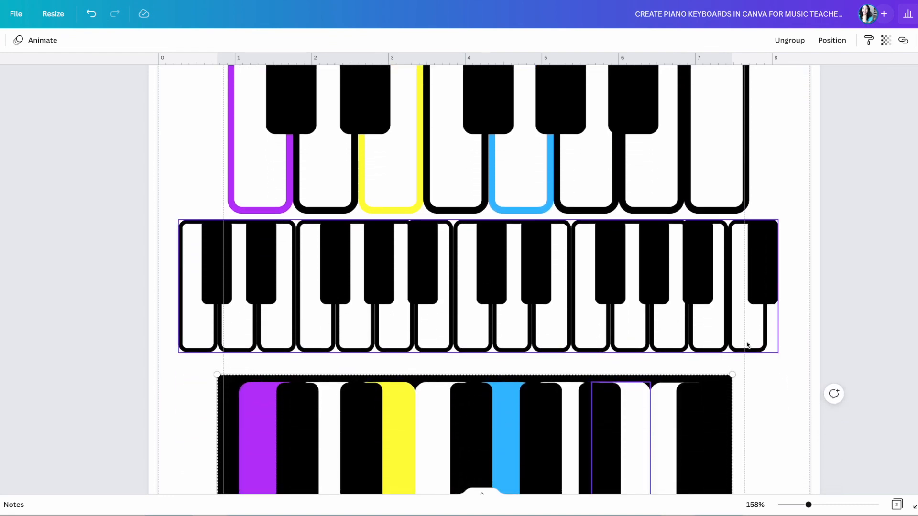
pyautogui.scroll(8, 749, 346)
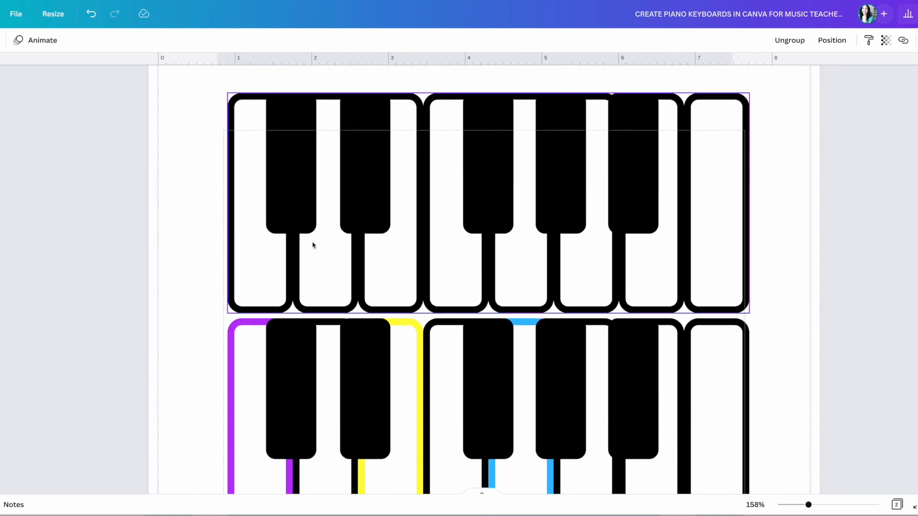
pyautogui.scroll(-8, 686, 260)
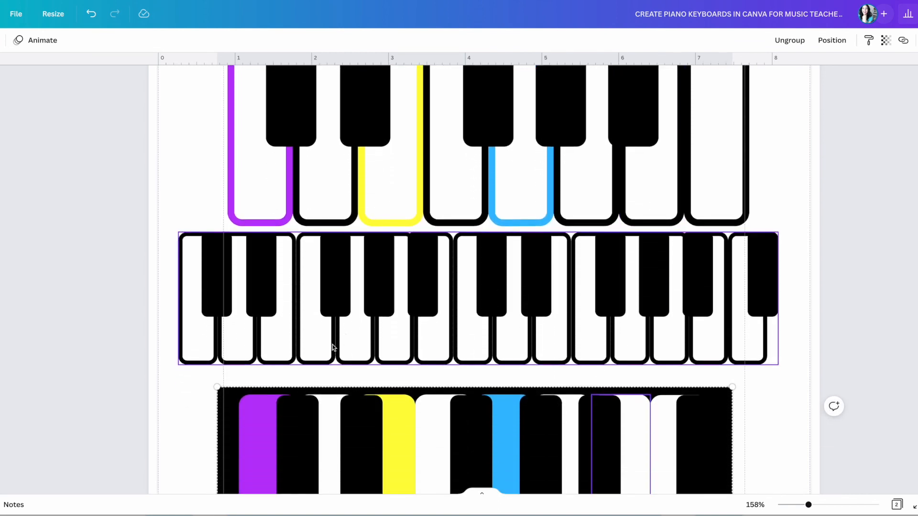
pyautogui.scroll(-4, 637, 348)
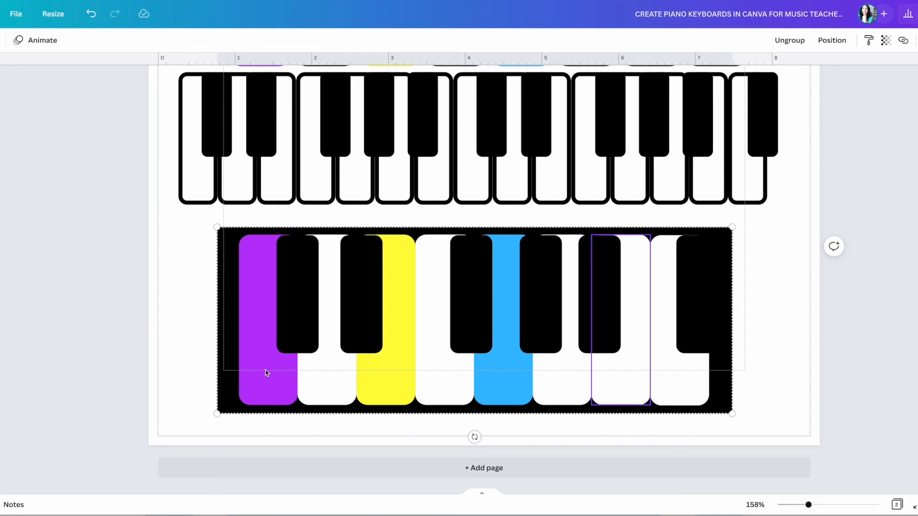
pyautogui.click(775, 397)
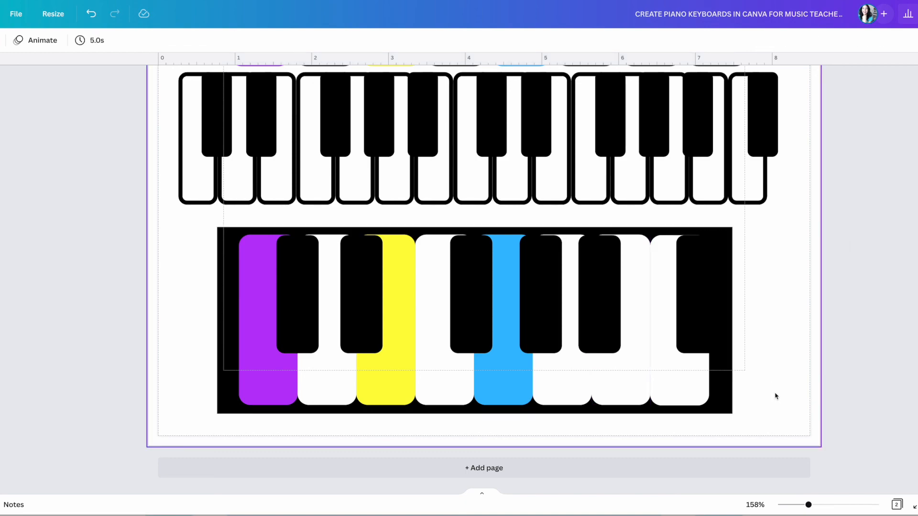